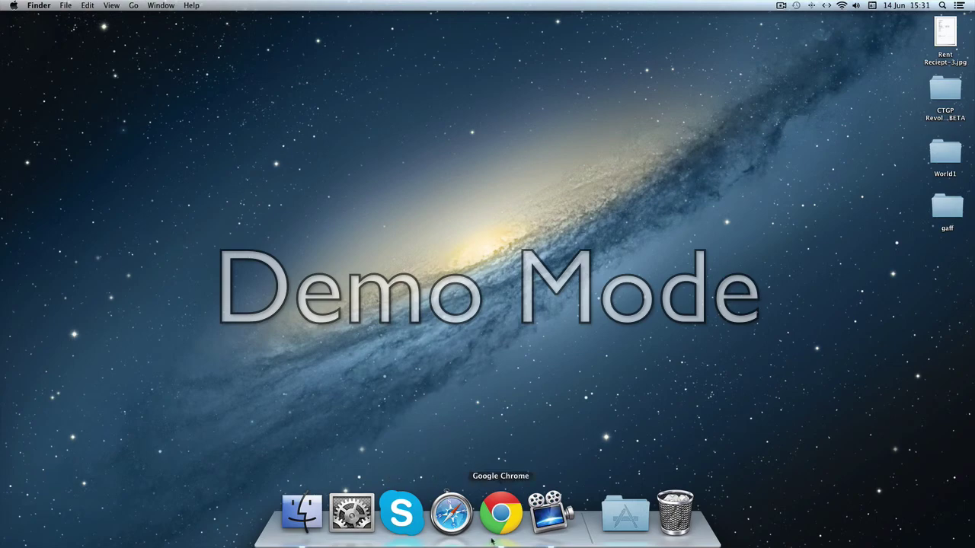
Step: In Google Chrome, download Airship.zip through the latest-version adf.ly link on the Airship Mod forum thread
click(500, 512)
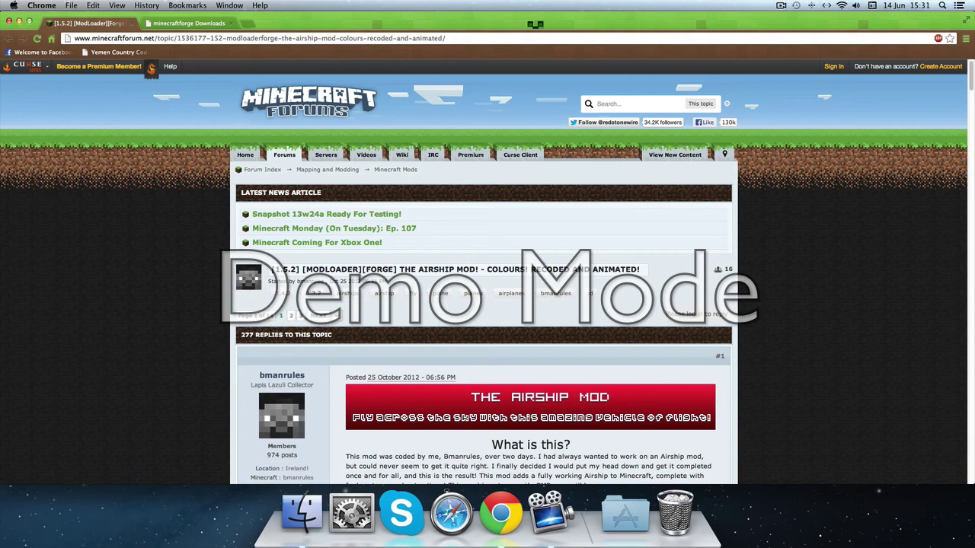
scroll(502, 241, down, 10)
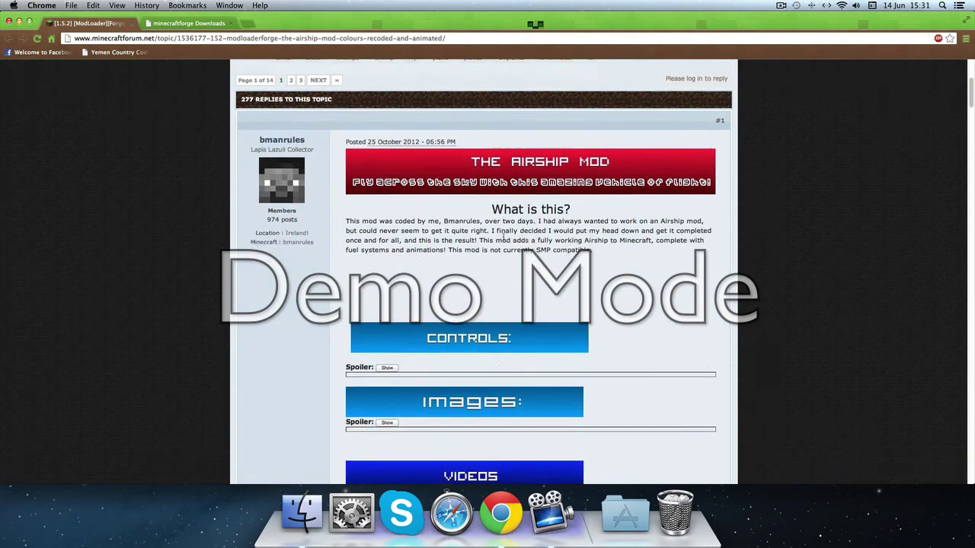
scroll(385, 192, down, 2)
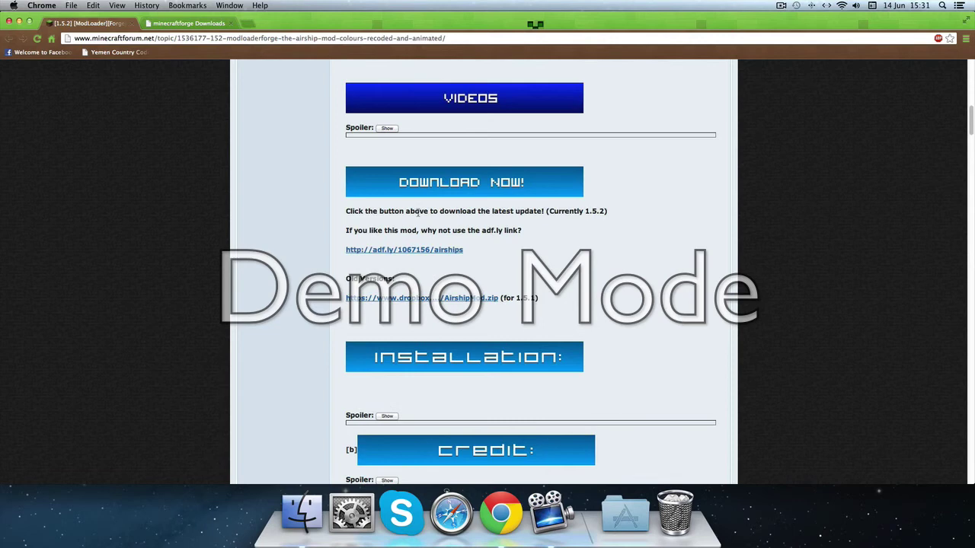
click(378, 252)
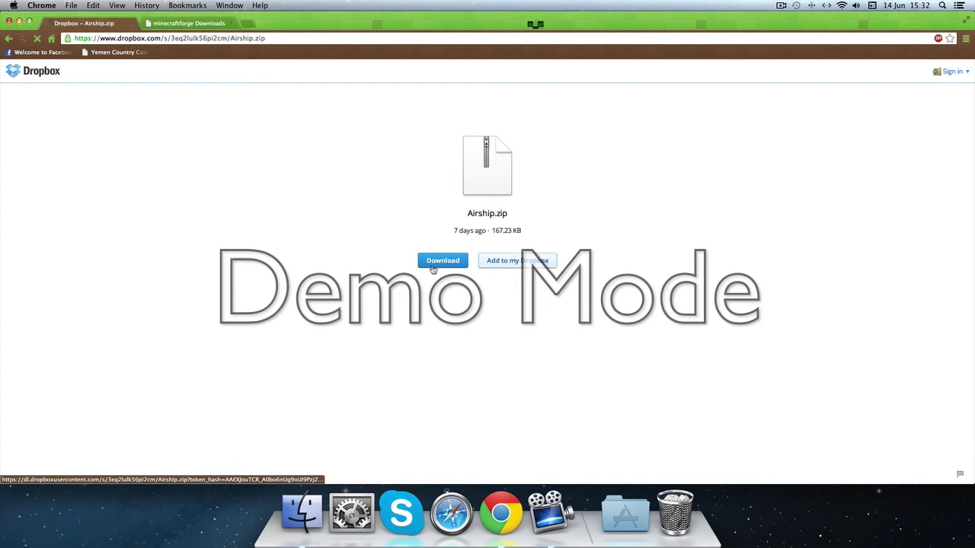
click(433, 269)
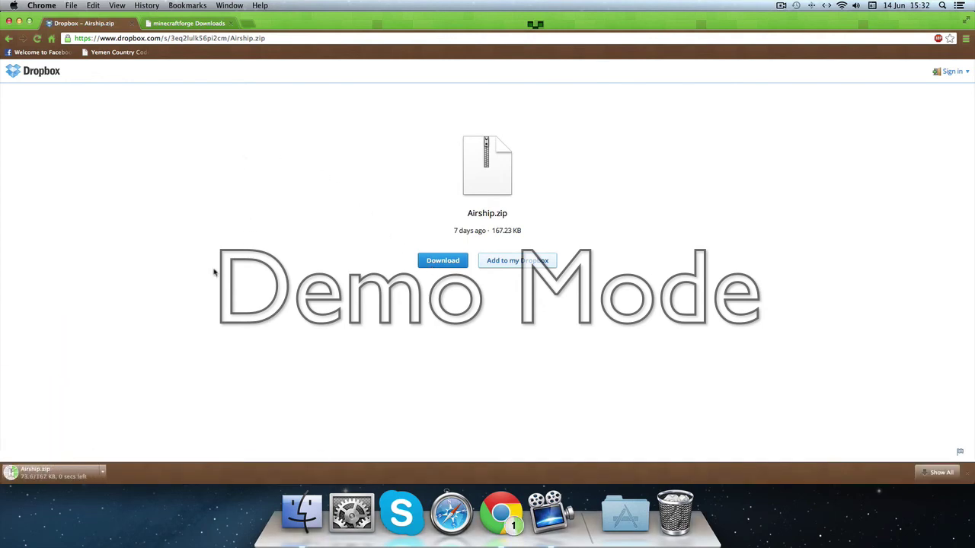
Step: Download the universal package of Minecraft Forge build 7.8.0.734 for MC 1.5.2, skipping the ad, and close the browser window
click(135, 24)
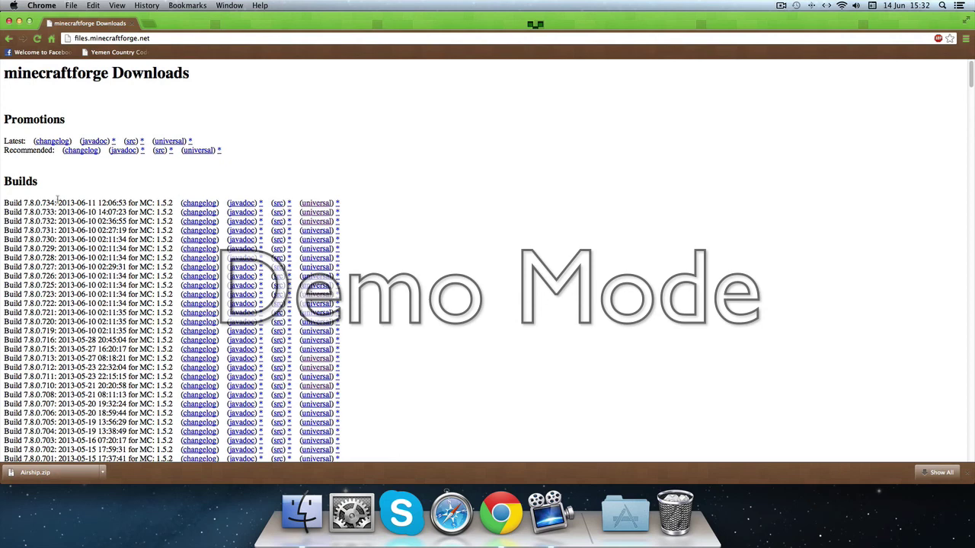
click(317, 204)
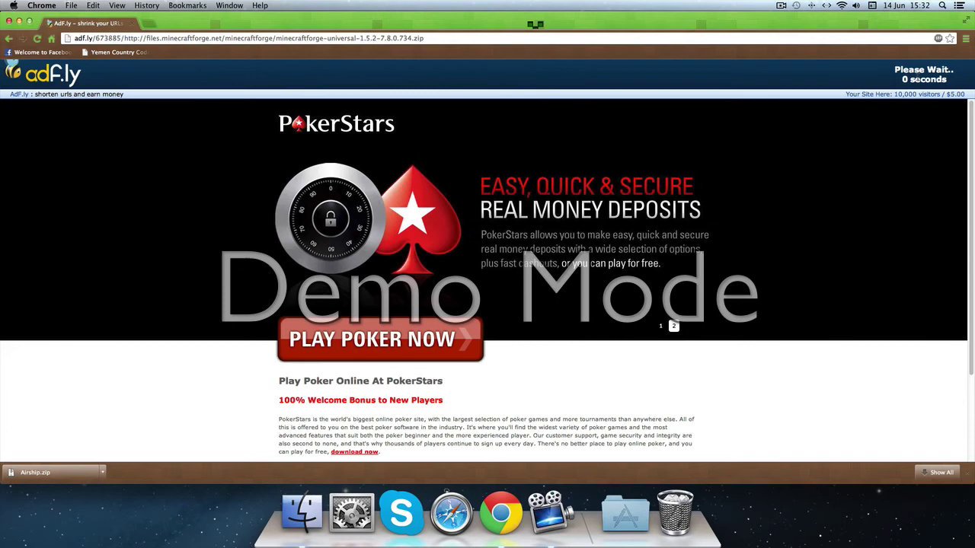
click(917, 77)
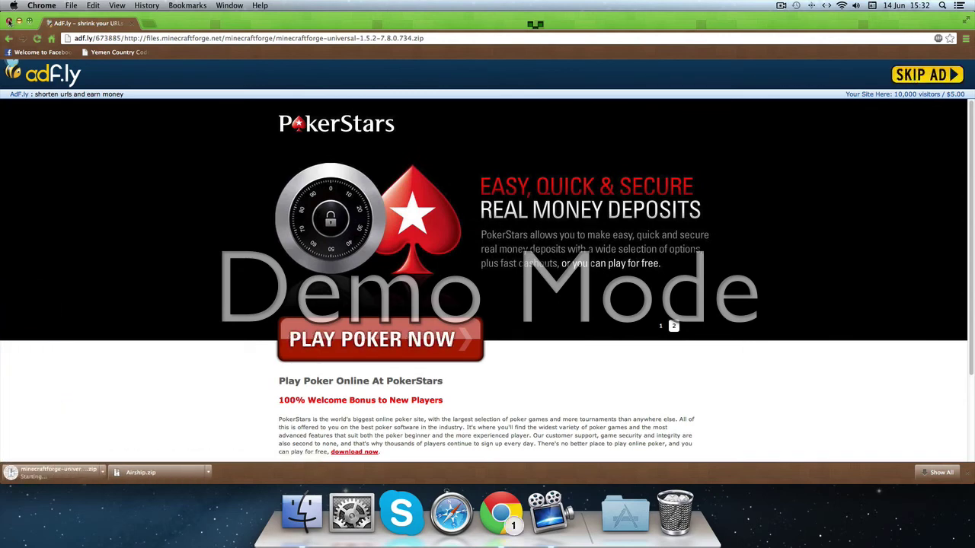
click(9, 22)
Step: In Finder, move Airship.zip and the Minecraft Forge zip from Downloads to the desktop and extract the Forge archive
click(300, 516)
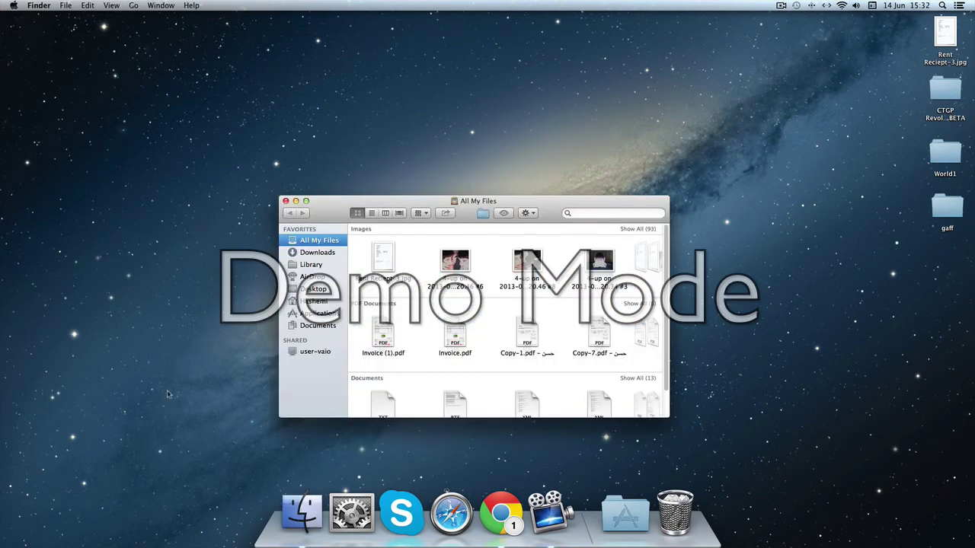
click(327, 254)
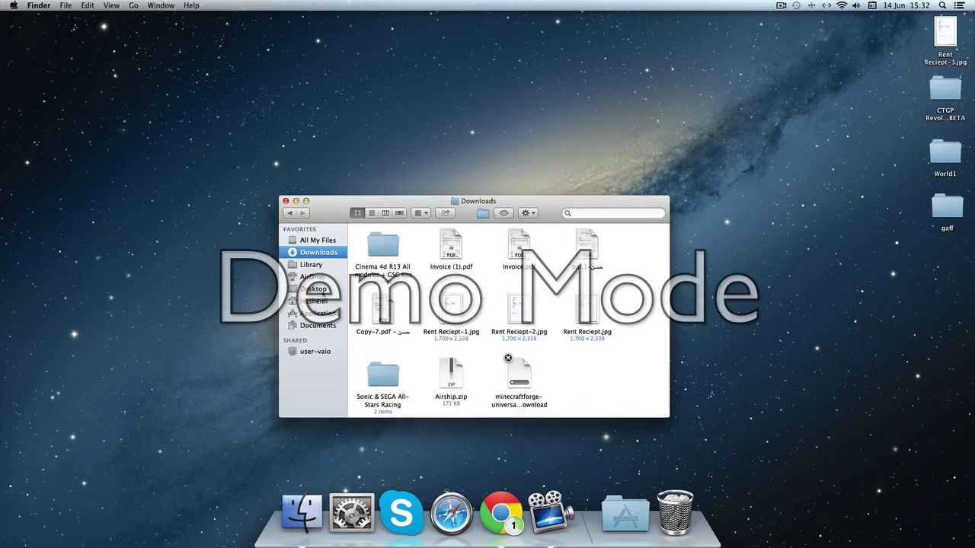
drag(592, 375, 508, 73)
click(536, 147)
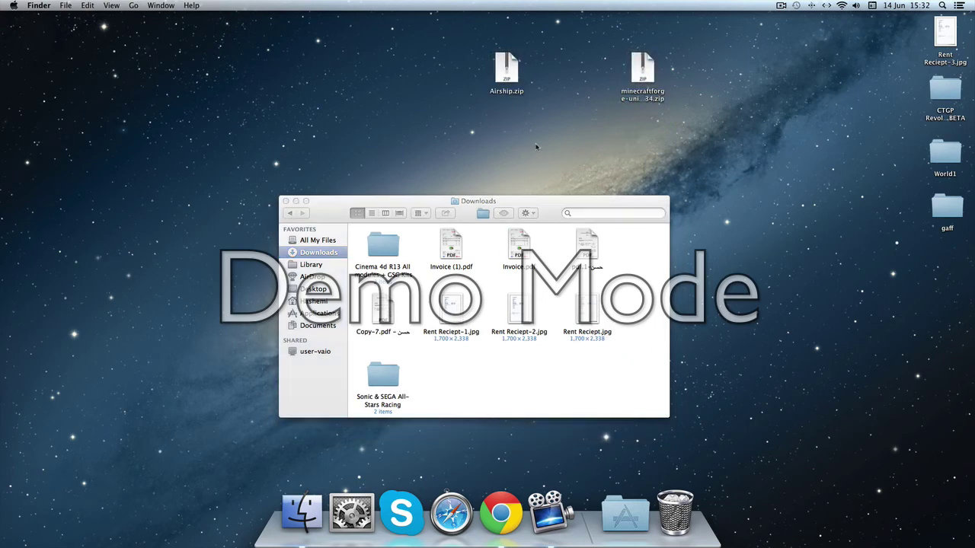
double_click(645, 67)
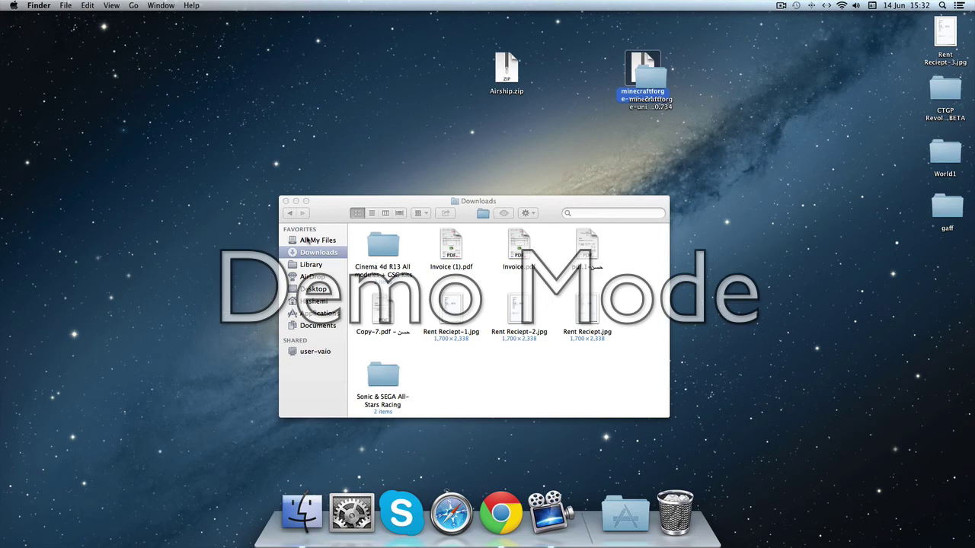
Step: Open the bin folder of the minecraft folder in the Library's Application Support
click(315, 266)
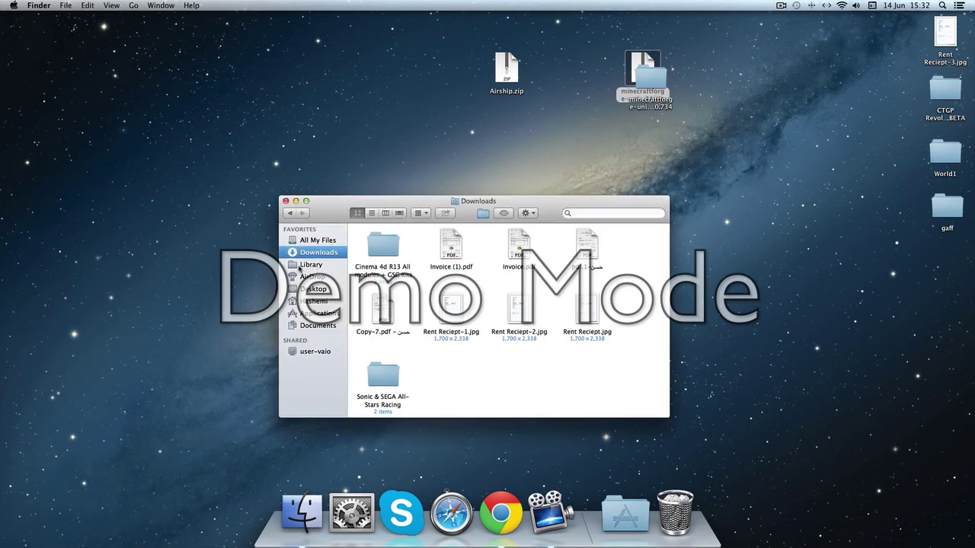
click(304, 266)
double_click(381, 247)
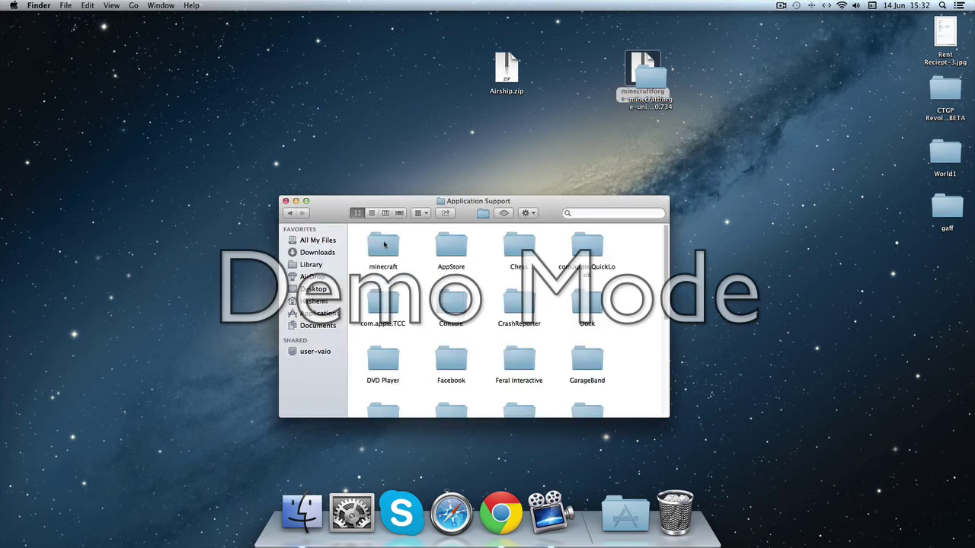
double_click(383, 245)
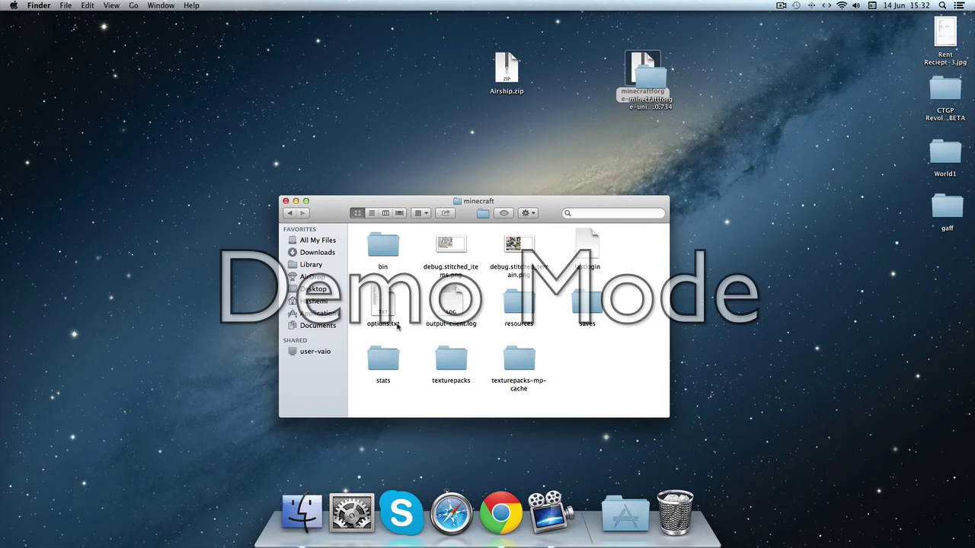
double_click(394, 259)
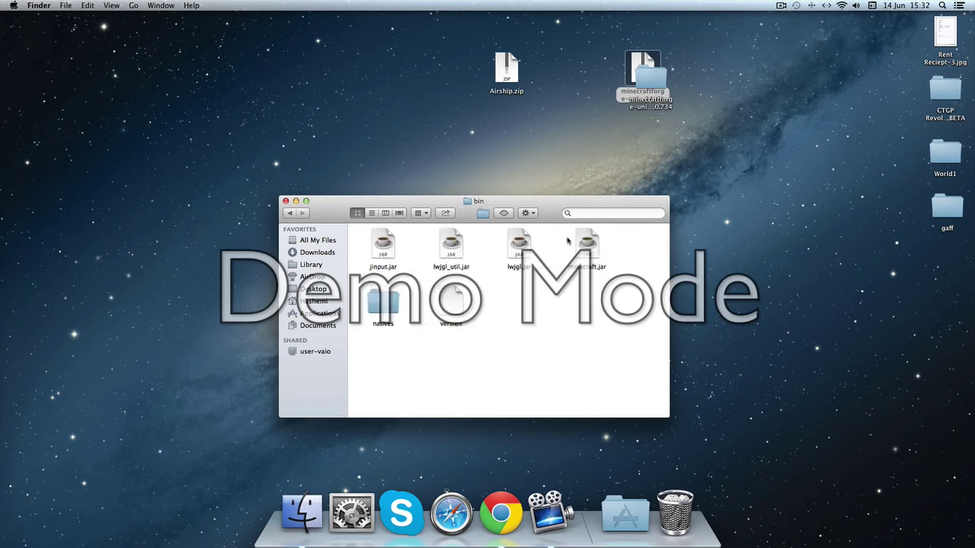
Step: Rename minecraft.jar as minecraft.jar.zip and accept the .zip extension
click(598, 243)
key(Return)
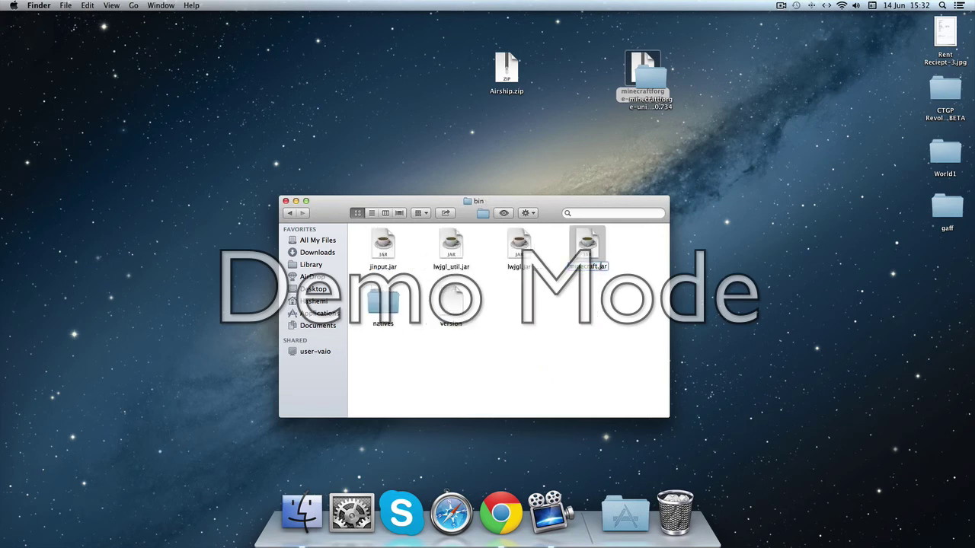
text(.zip)
key(Return)
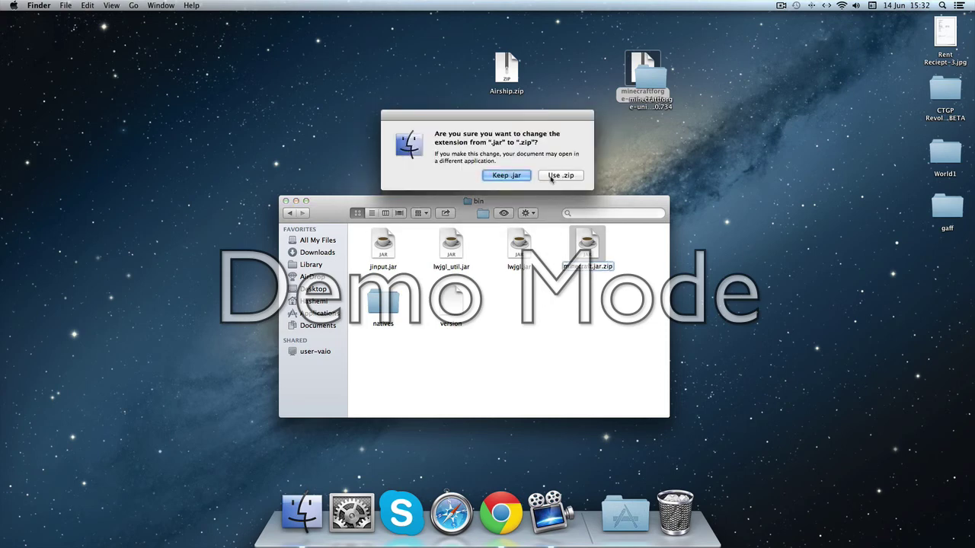
click(552, 176)
Step: Extract minecraft.jar.zip into a minecraft.jar folder and move the zip archive to the Trash
double_click(588, 242)
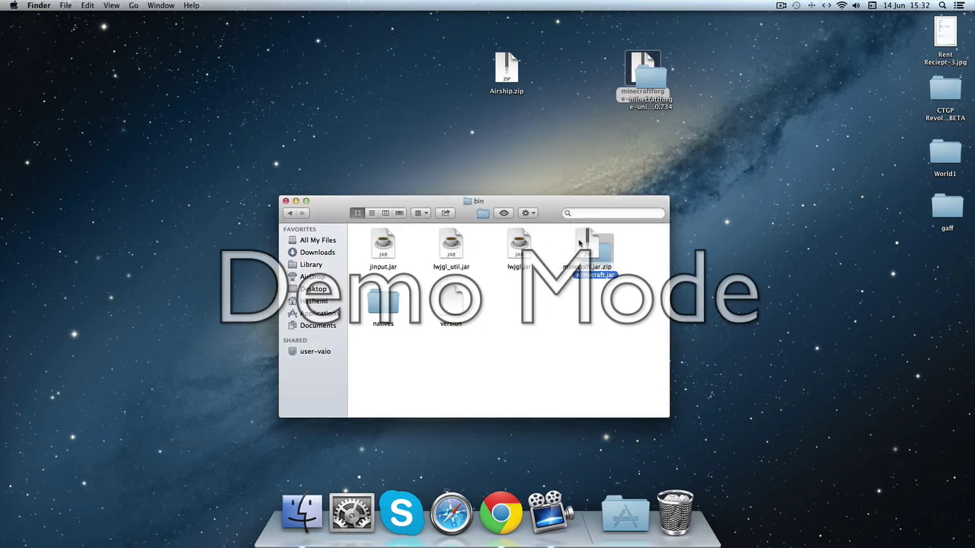
drag(597, 248, 673, 509)
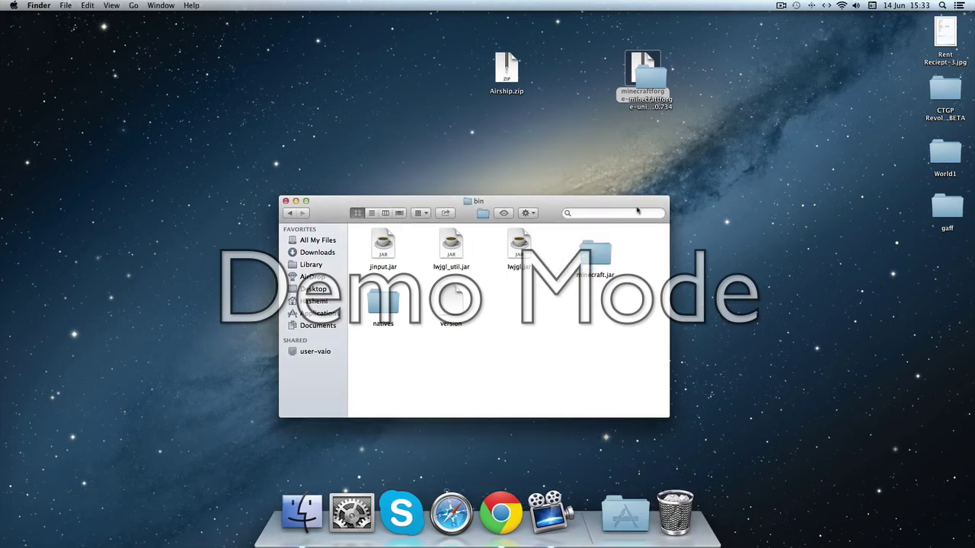
mouse_move(600, 257)
mouse_down()
mouse_move(579, 255)
mouse_move(596, 253)
mouse_up()
Step: Move all files from the extracted Forge folder into the minecraft.jar folder, replacing every existing item, and close the emptied Forge window
click(643, 72)
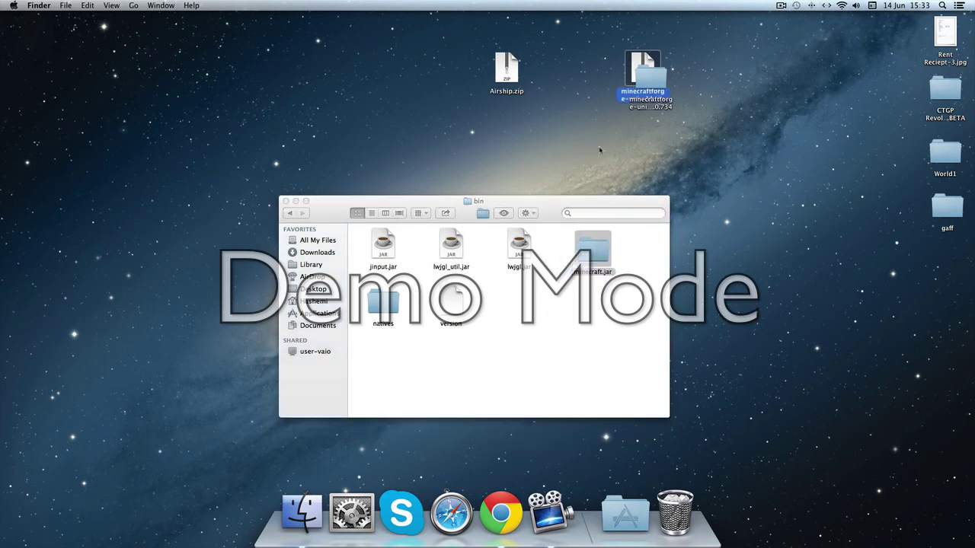
double_click(653, 77)
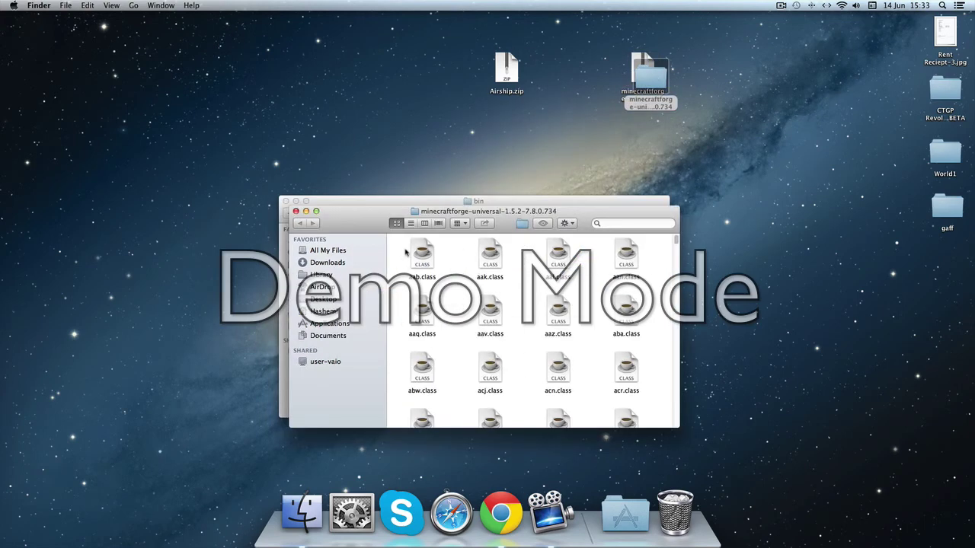
drag(406, 252, 666, 449)
drag(360, 216, 762, 179)
drag(827, 255, 591, 258)
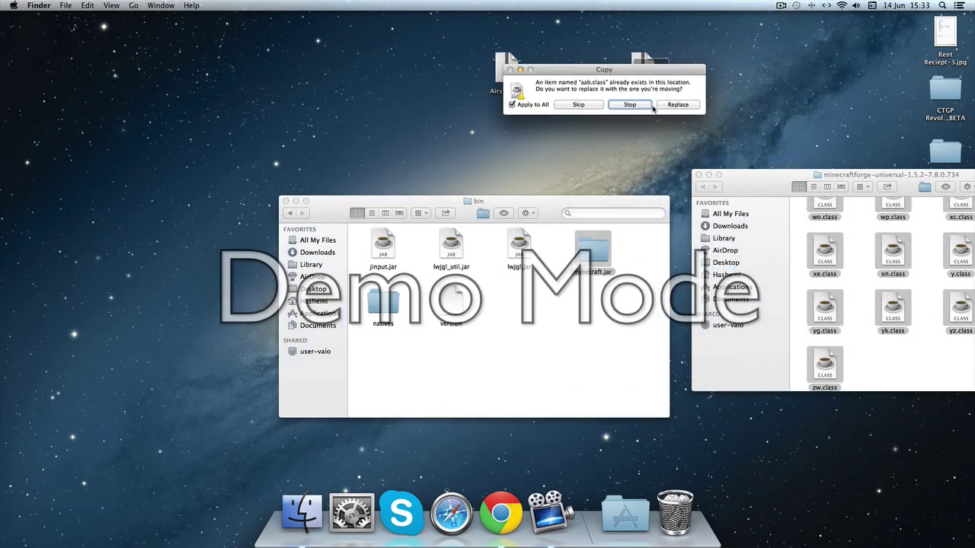
click(673, 105)
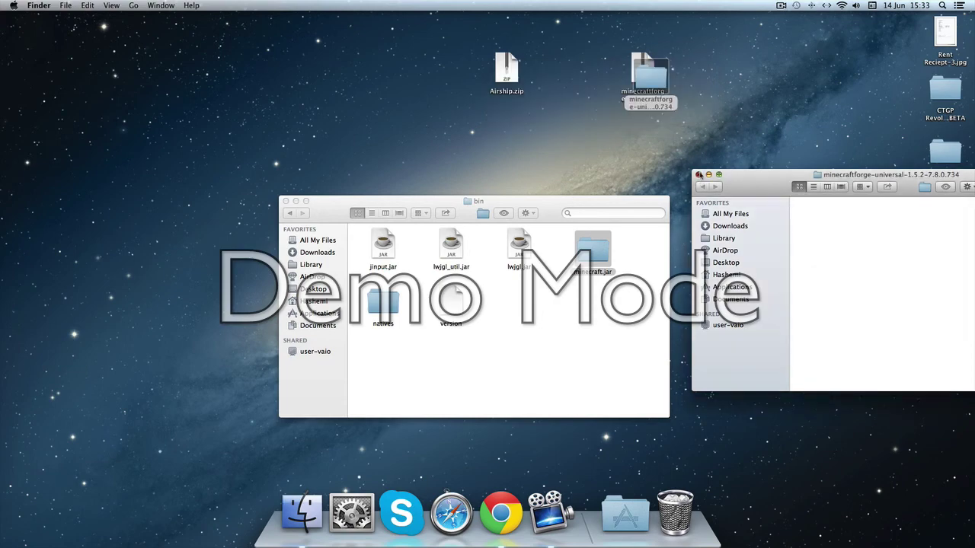
click(698, 174)
Step: Launch Minecraft and let FML finish setting up its environment
click(626, 514)
click(524, 426)
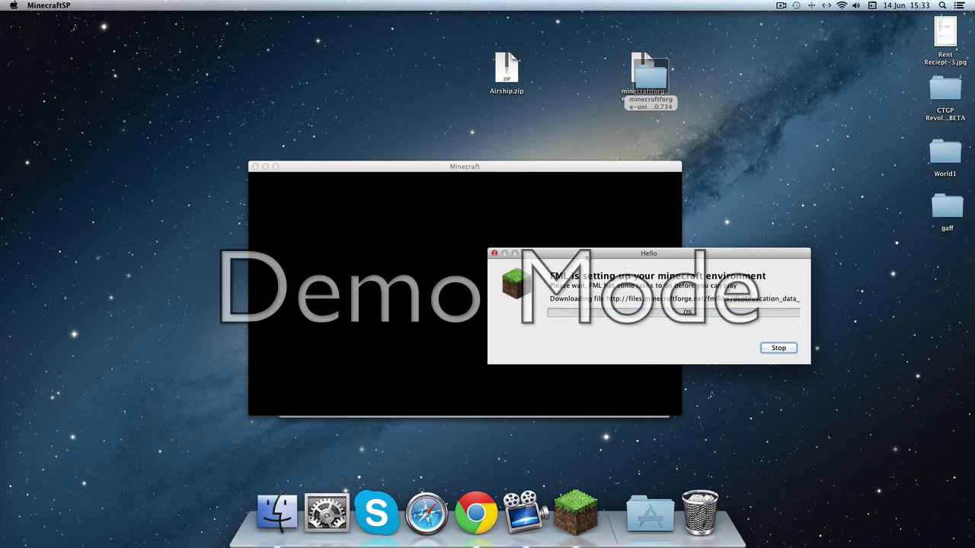
drag(589, 257, 599, 283)
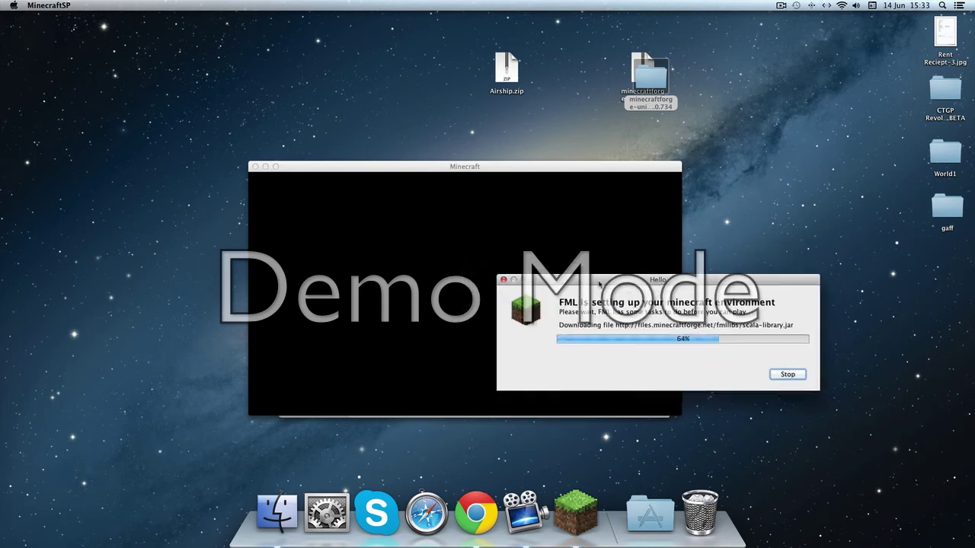
drag(546, 165, 584, 159)
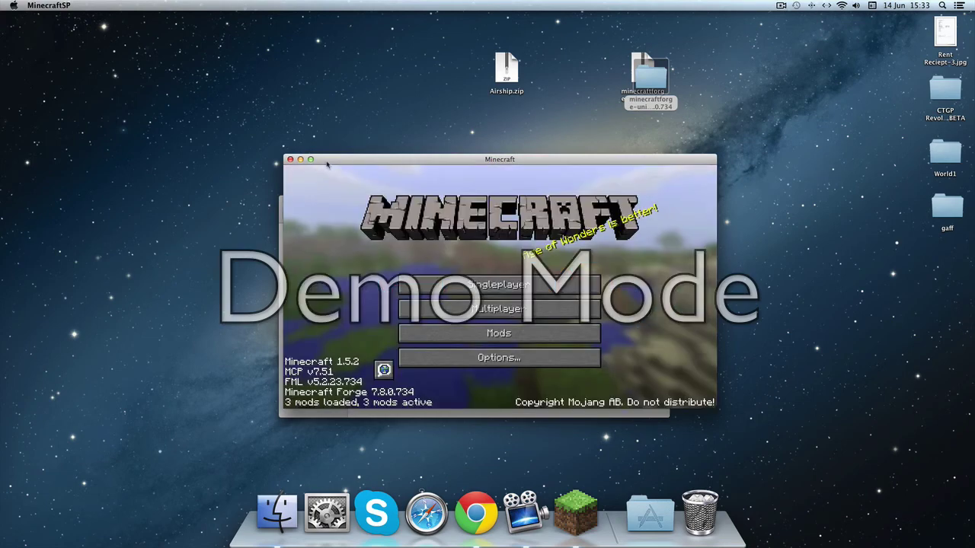
Step: Check the Minecraft Coder Pack, Forge Mod Loader and Minecraft Forge entries in the game's mod list, and close the game
click(476, 333)
click(357, 322)
click(347, 266)
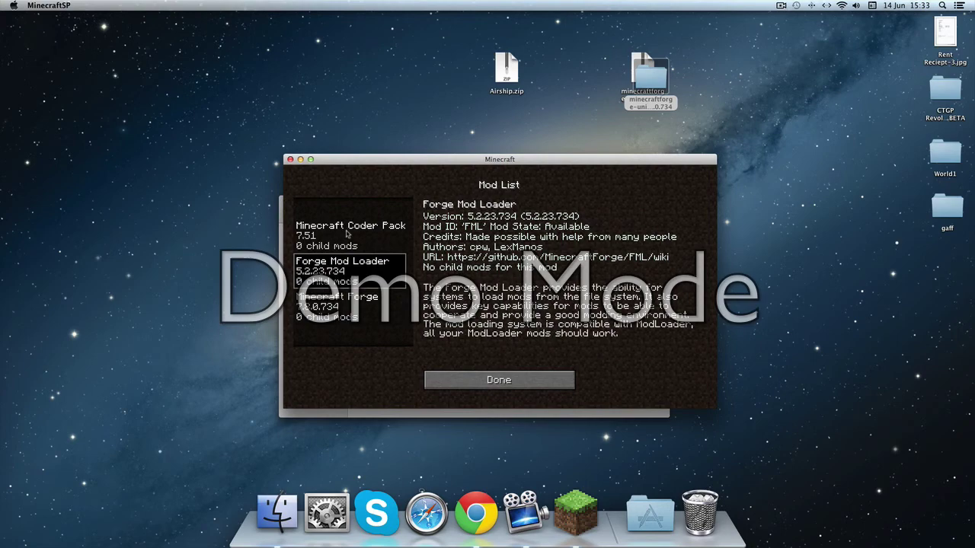
click(348, 232)
click(359, 270)
click(363, 247)
click(362, 286)
click(347, 308)
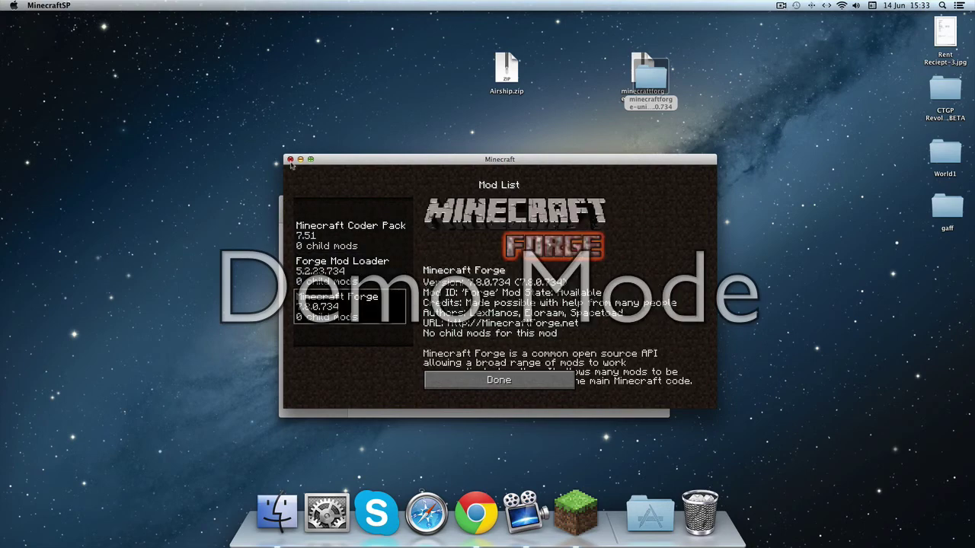
click(290, 160)
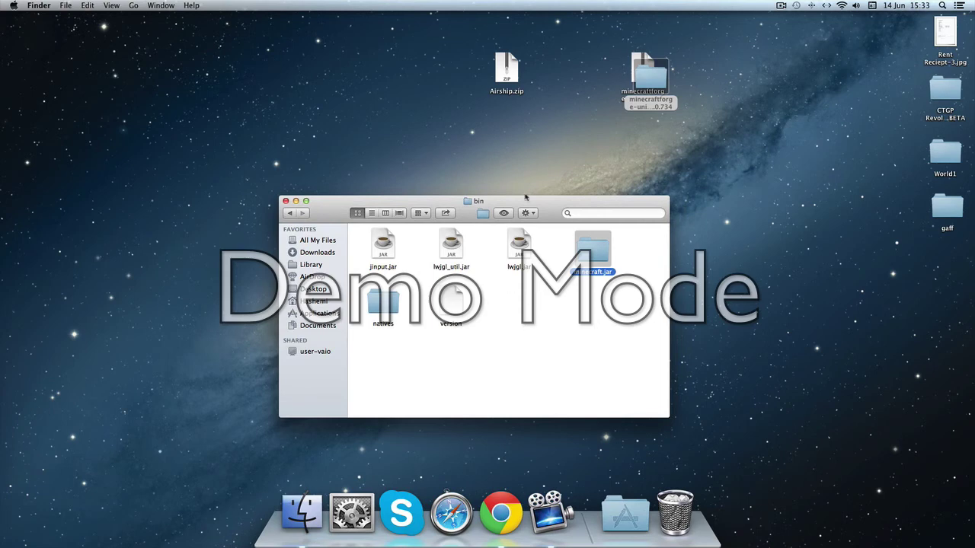
Step: Move Airship.zip into the minecraft folder's mods folder and send the Forge zip and extracted folder on the desktop to the Trash
click(289, 214)
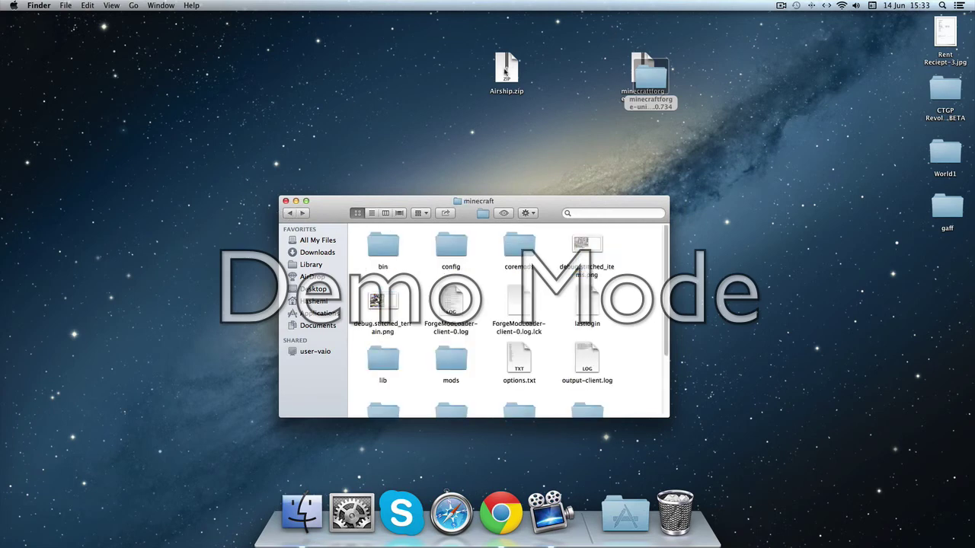
drag(504, 71, 451, 358)
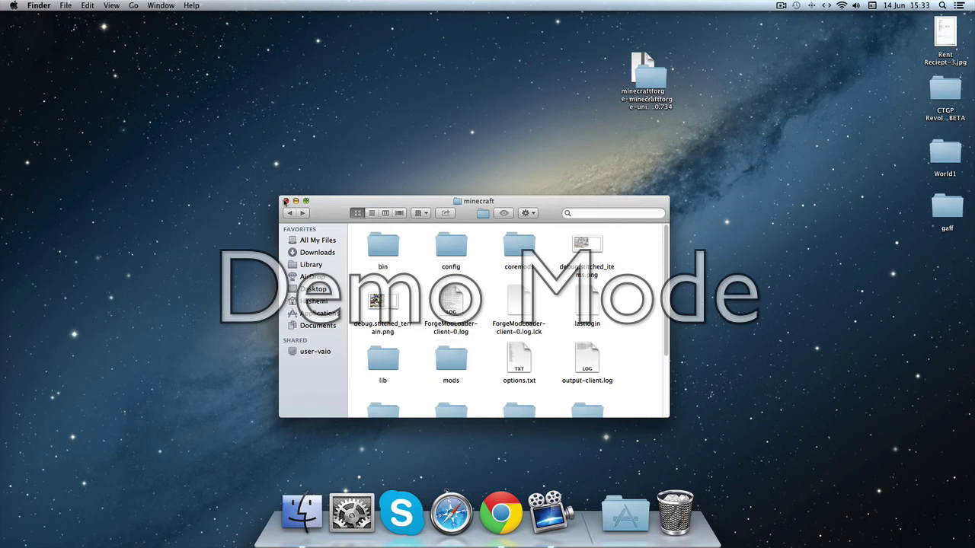
click(284, 201)
drag(743, 128, 674, 512)
Step: Relaunch Minecraft with the Airship mod installed and maximize the game window
click(625, 513)
click(532, 444)
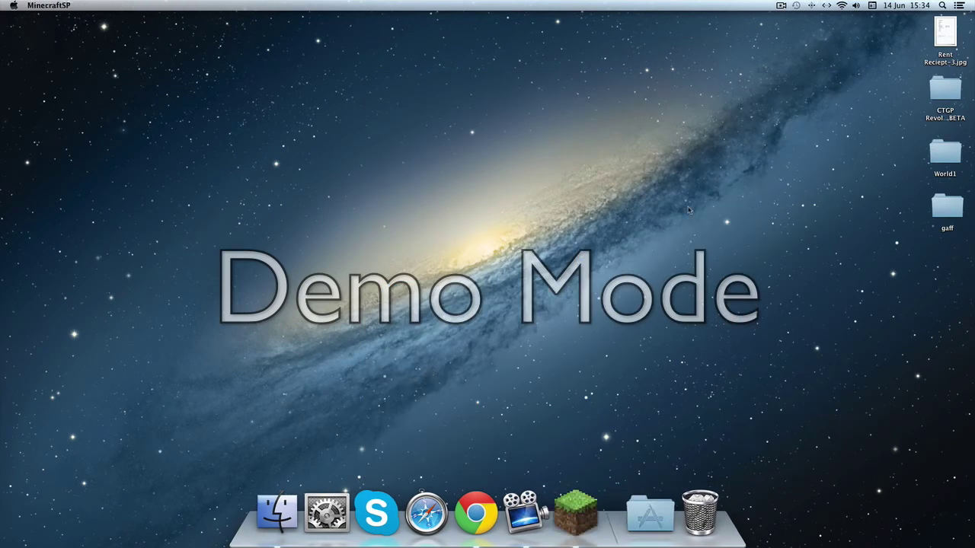
click(533, 276)
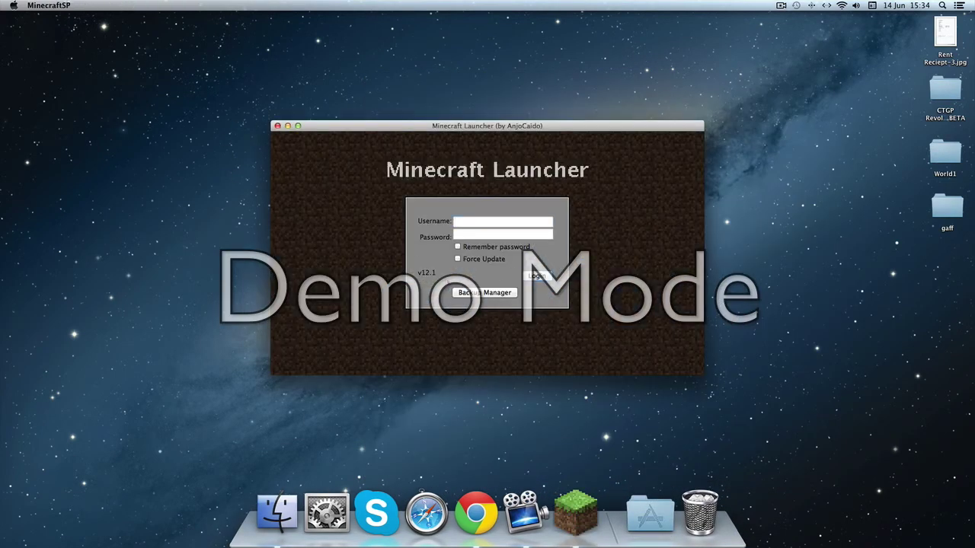
click(298, 126)
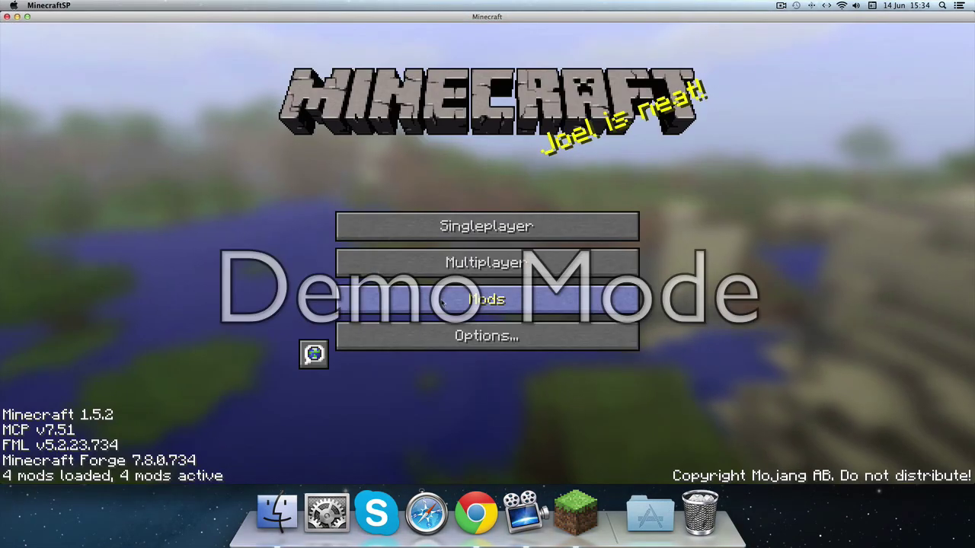
Step: Check the mod_Airships entry in the game's mod list and return to the title screen
click(442, 301)
click(77, 321)
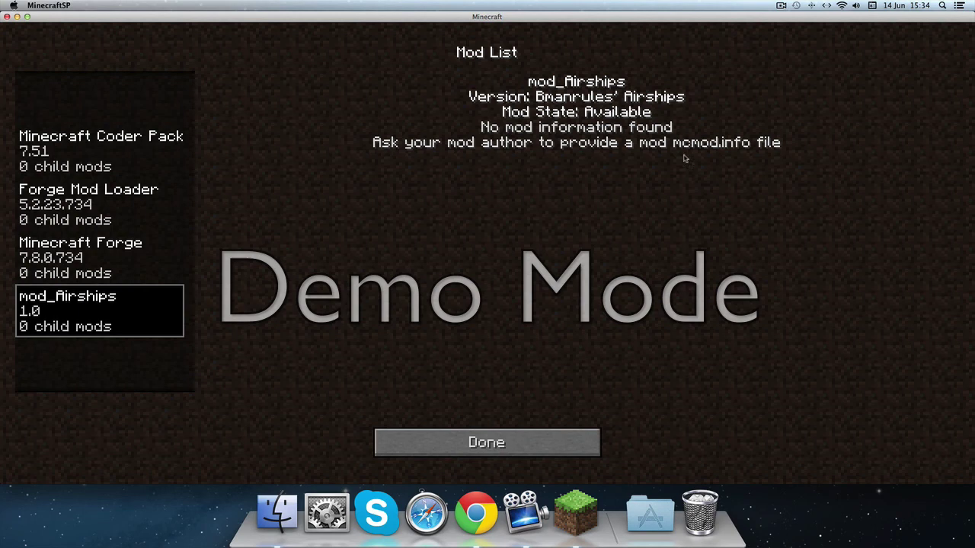
click(484, 442)
Step: Create a new singleplayer world named New World in Creative game mode
click(486, 227)
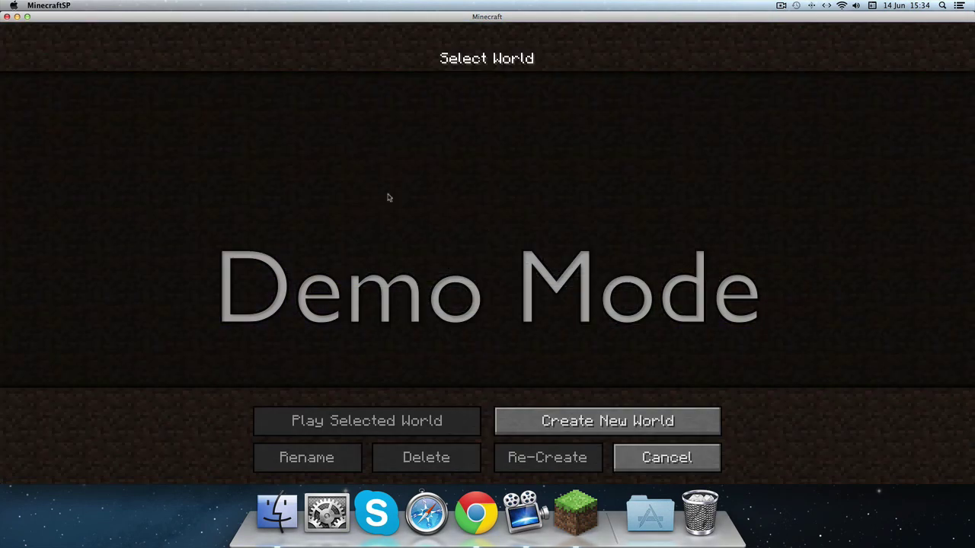
click(594, 421)
click(493, 215)
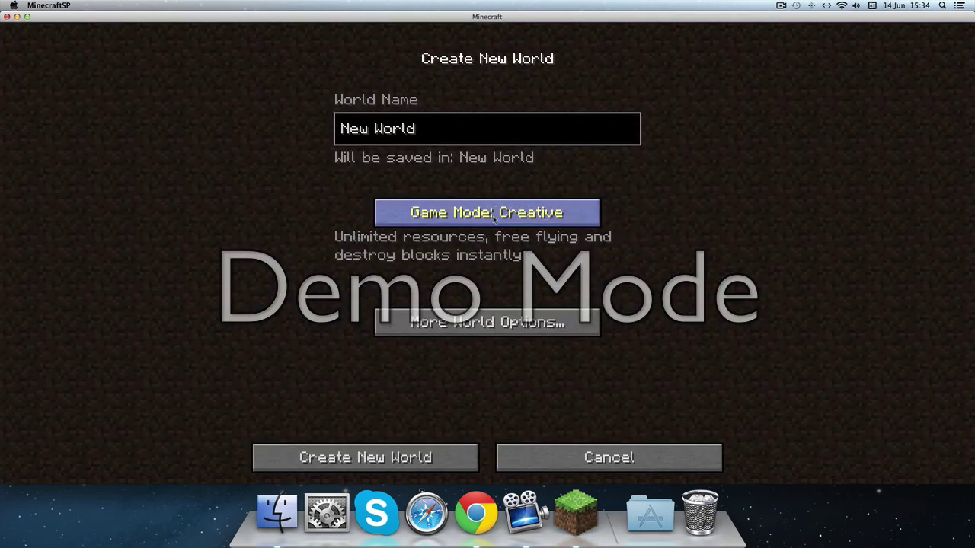
click(432, 450)
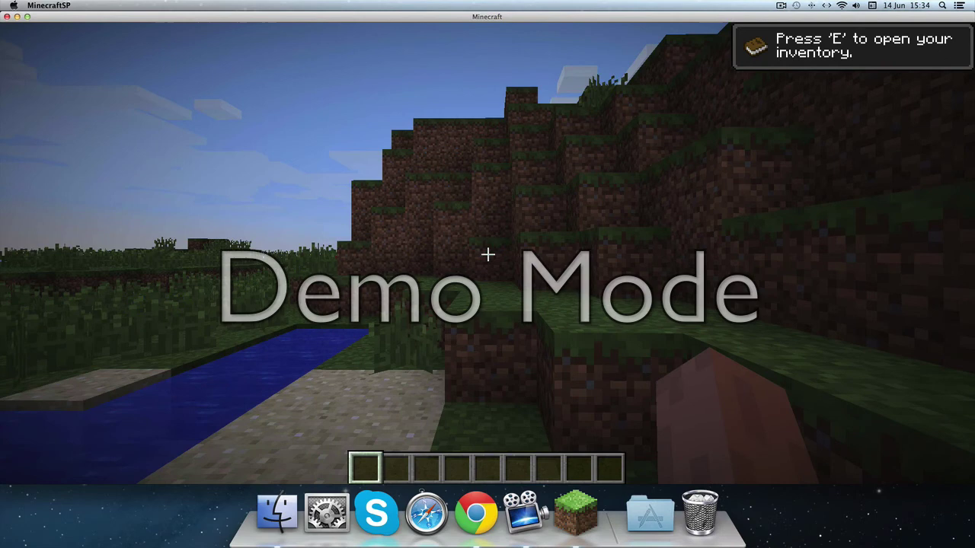
Step: Put a black Airship from the Transportation items into the first hotbar slot
key(e)
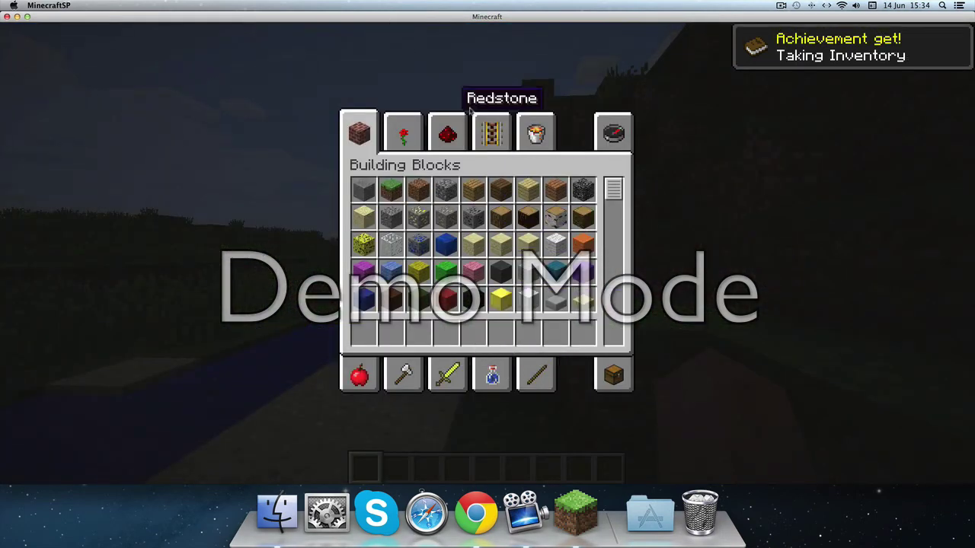
click(495, 126)
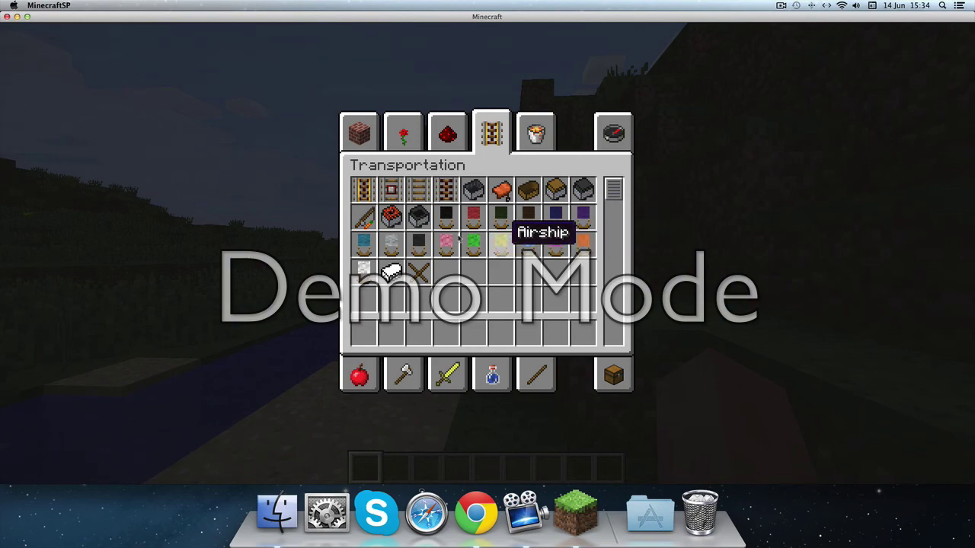
click(446, 217)
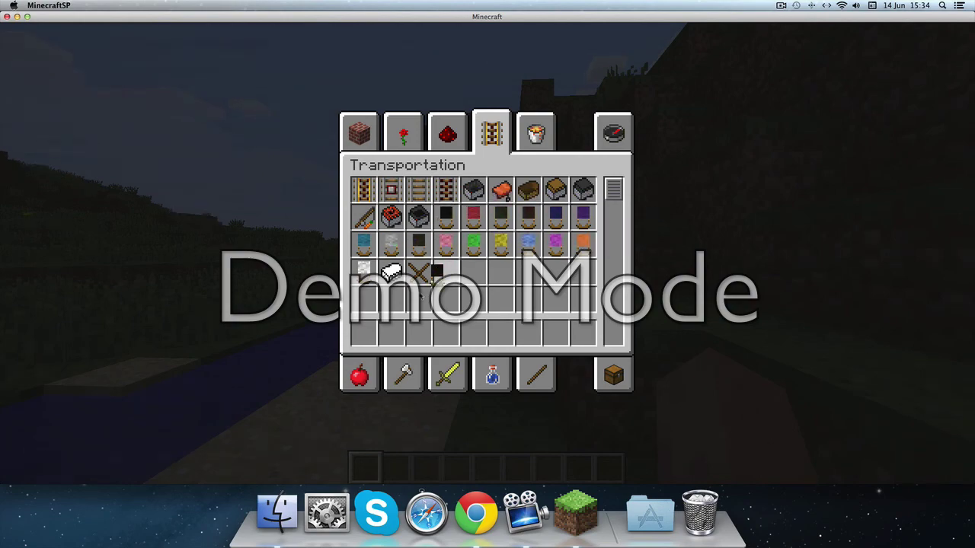
click(361, 331)
key(e)
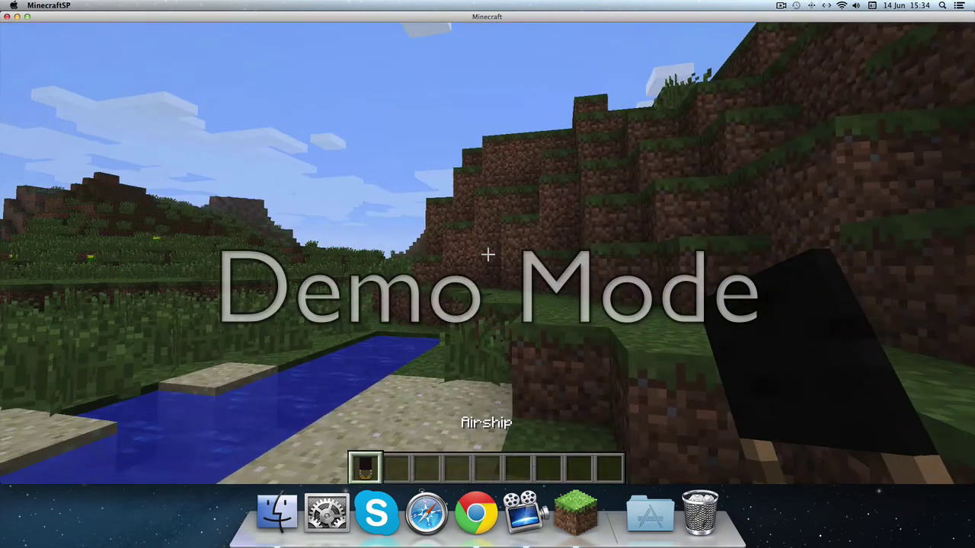
Step: Travel over the dirt hillside to the open grassland near the trees
key(w)
key(space)
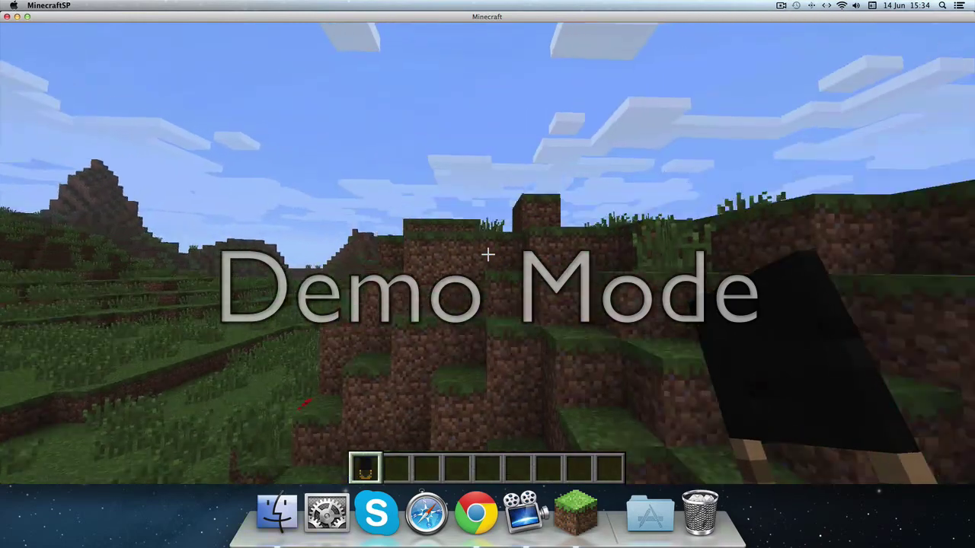
key(w)
key(space)
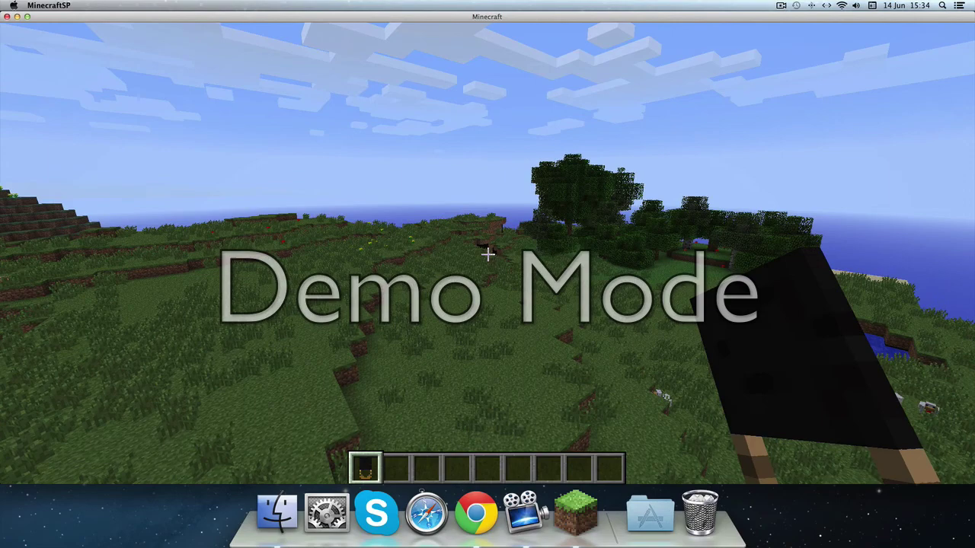
key(w)
key(w)
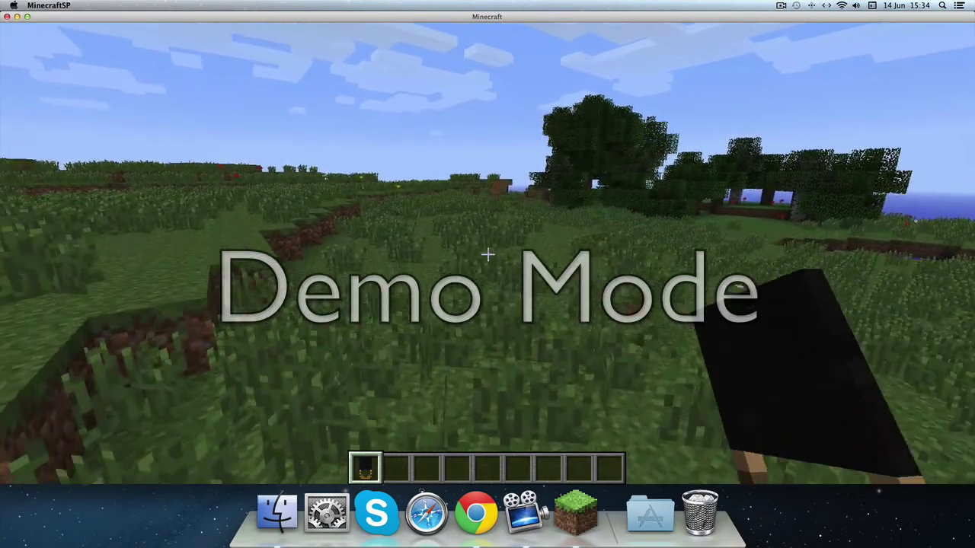
Step: Add a stack of 64 coal from the Materials items to the second hotbar slot
key(e)
click(536, 375)
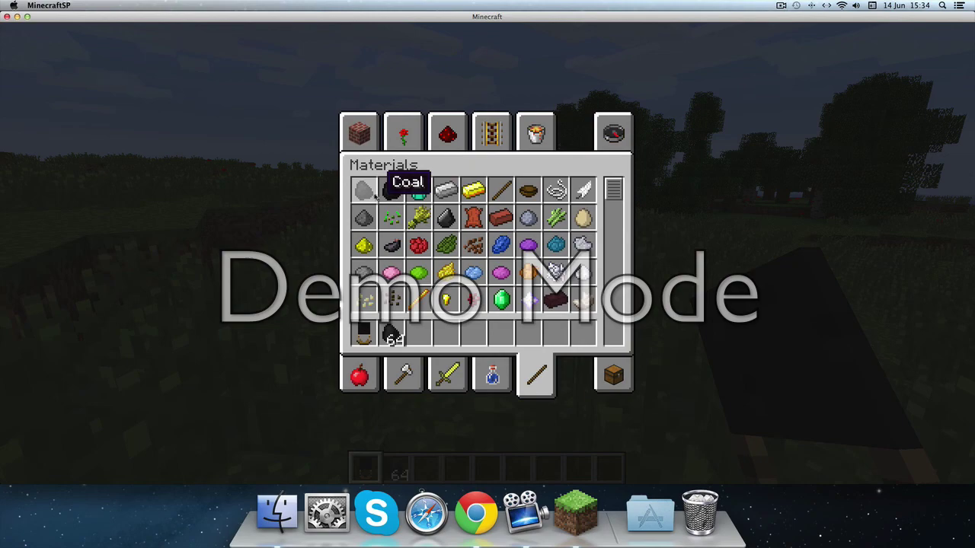
key(e)
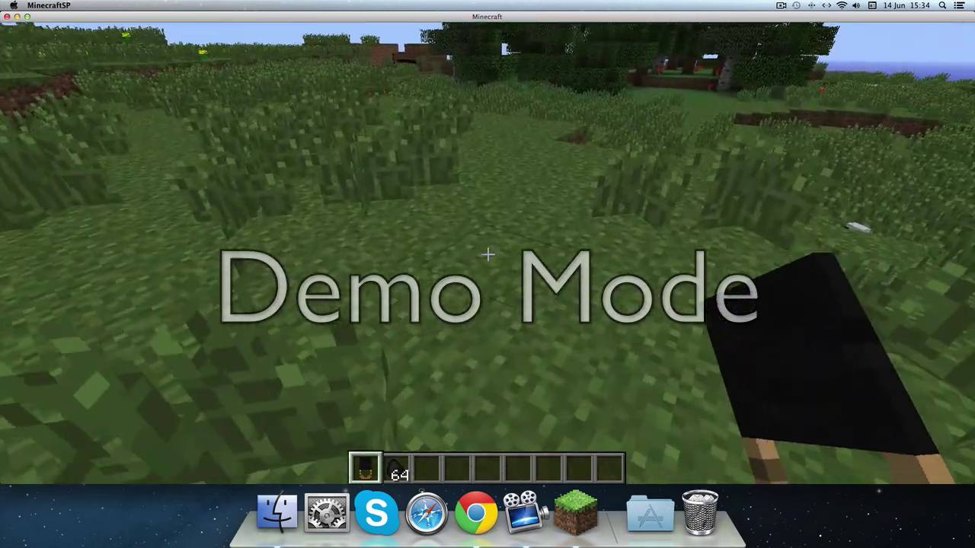
Step: Try to place the airship on the grass
click(487, 256)
key(e)
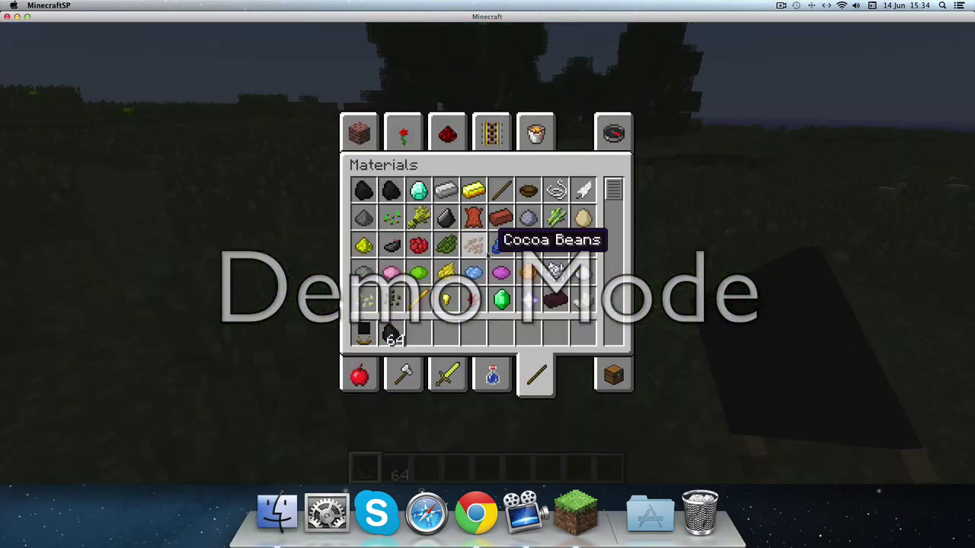
key(e)
Step: Reassign the Attack control in the game's control settings and place the black airship on the grass
key(Escape)
click(457, 270)
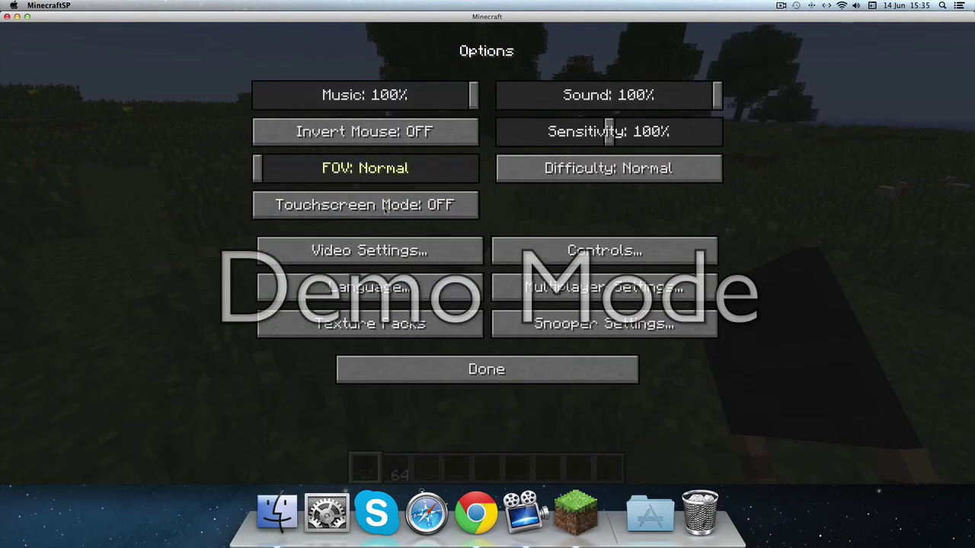
click(597, 253)
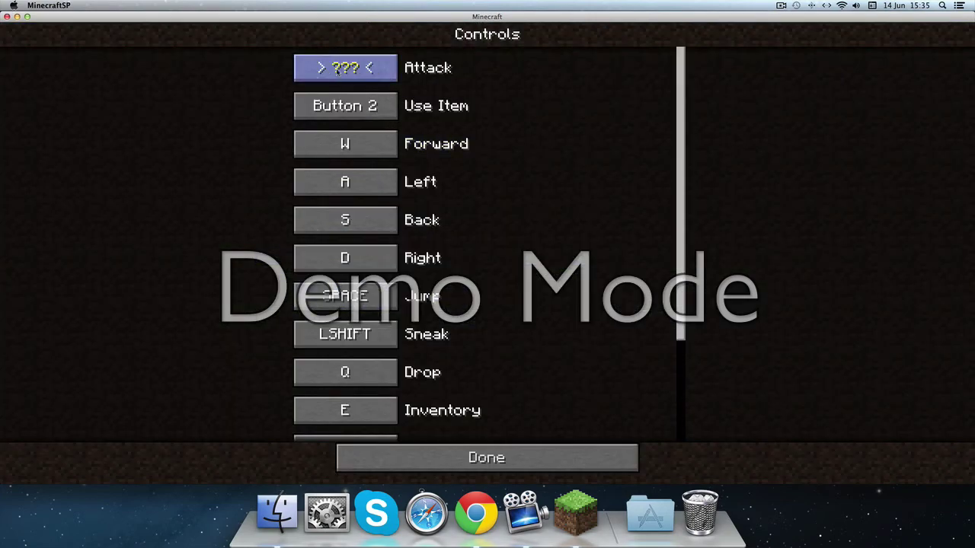
right_click(338, 73)
key(Escape)
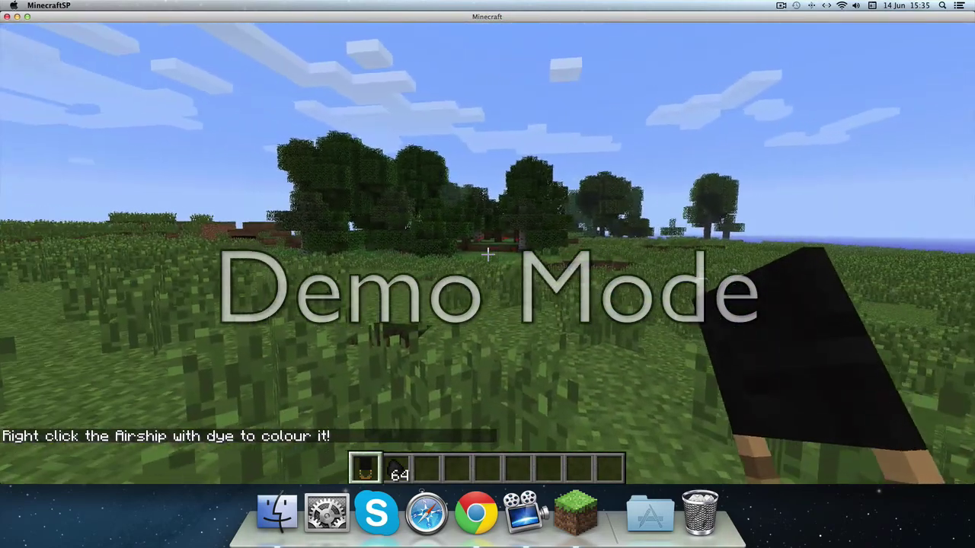
right_click(487, 256)
Step: Add Light Blue Dye and Dandelion Yellow from the Materials items to the third and fourth hotbar slots
key(e)
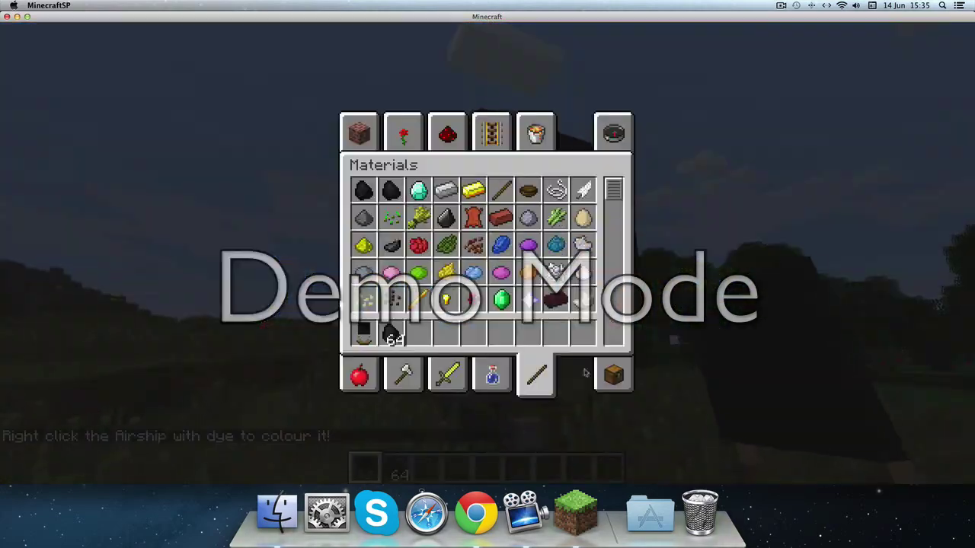
click(492, 373)
click(535, 373)
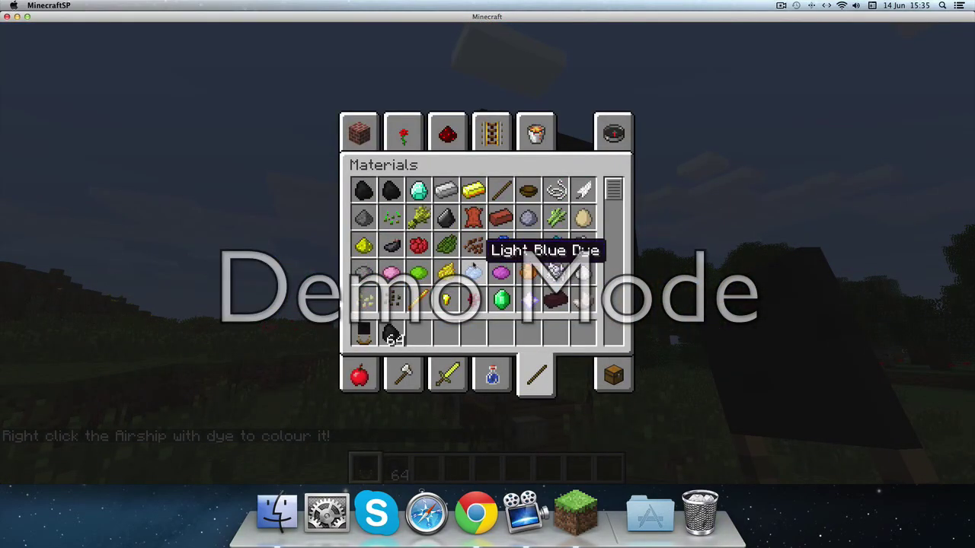
click(464, 271)
click(416, 333)
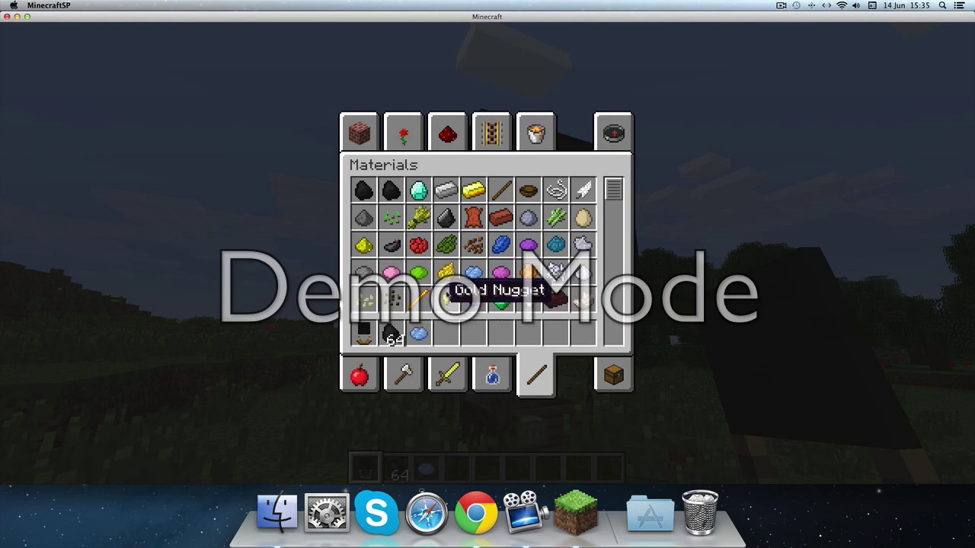
click(447, 272)
click(442, 335)
key(e)
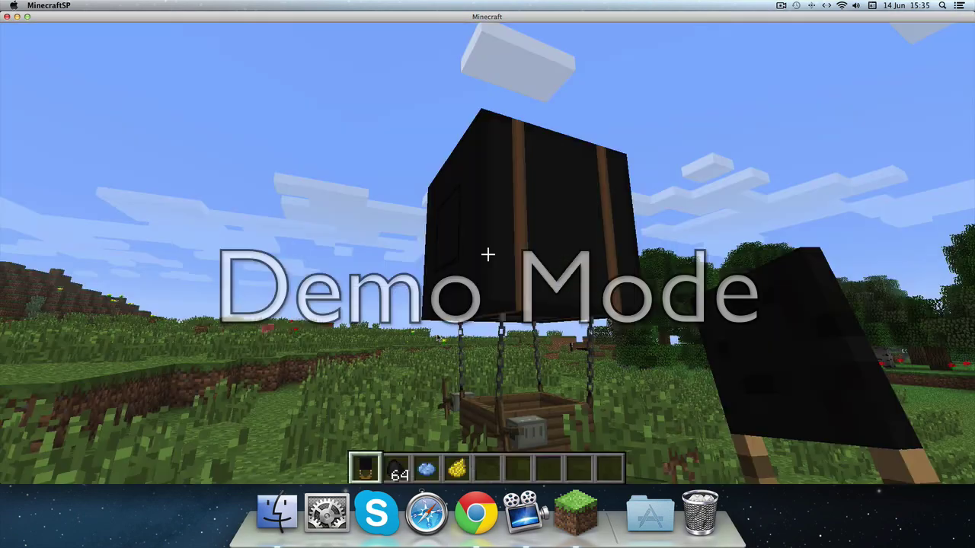
Step: Dye the placed airship with Light Blue Dye and recolour it with Dandelion Yellow
scroll(488, 275, down, 2)
right_click(487, 255)
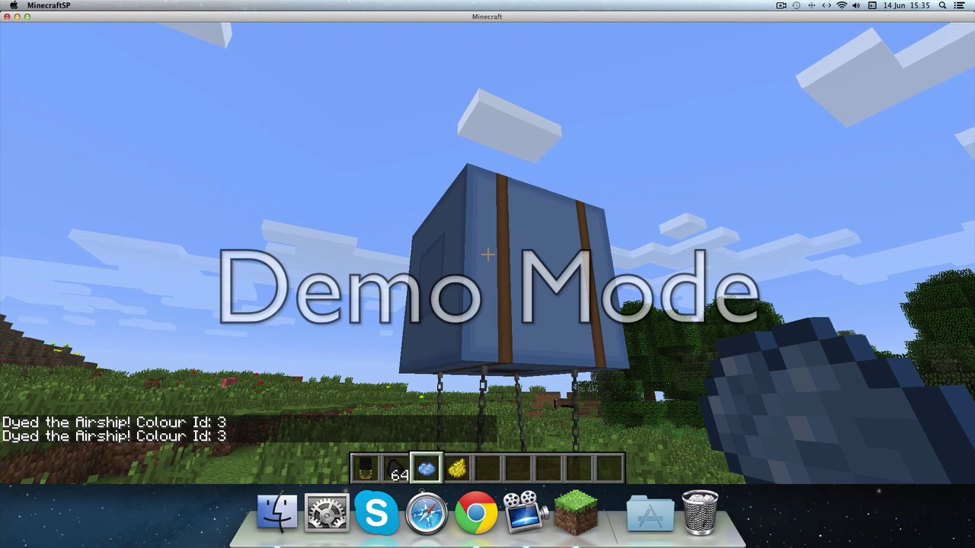
scroll(487, 255, down, 1)
right_click(487, 255)
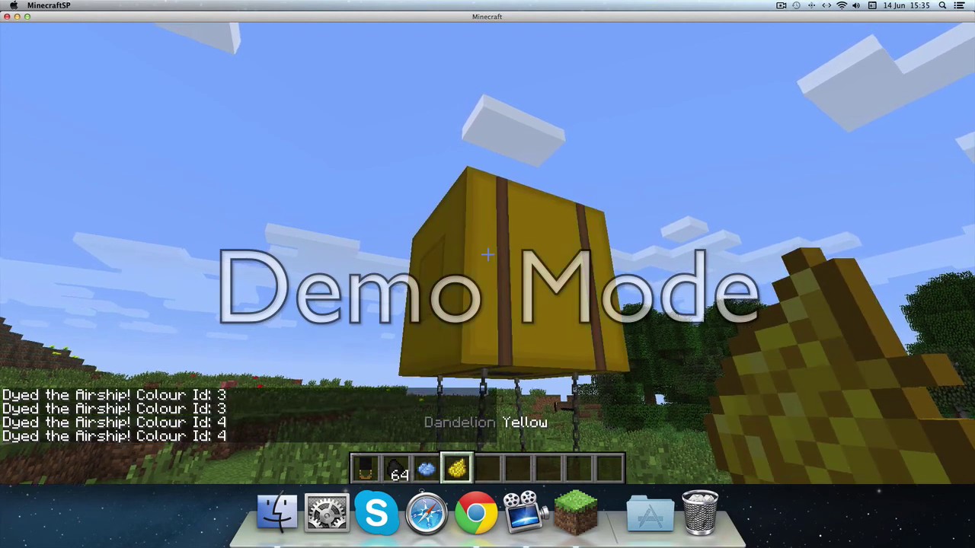
Step: Clear the dyes from the hotbar and board the yellow airship
key(e)
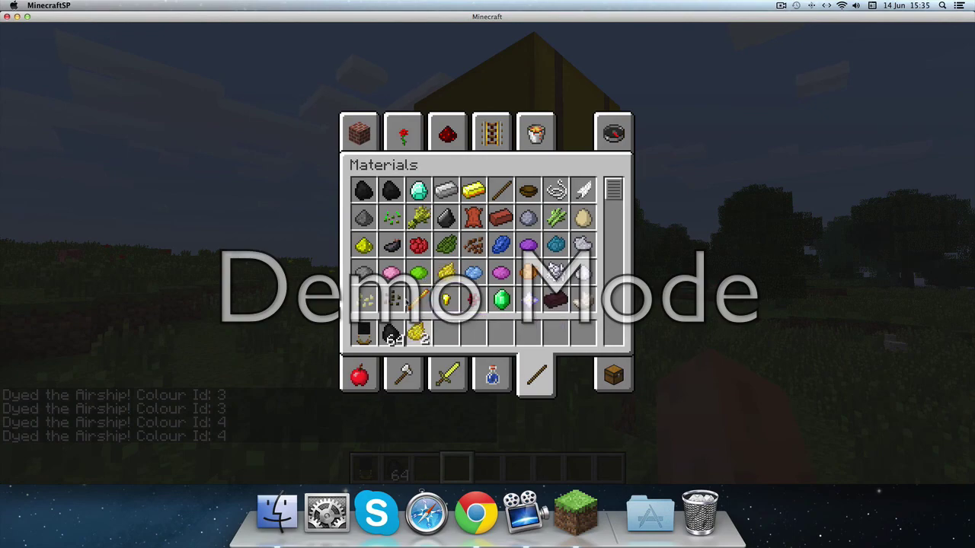
key(e)
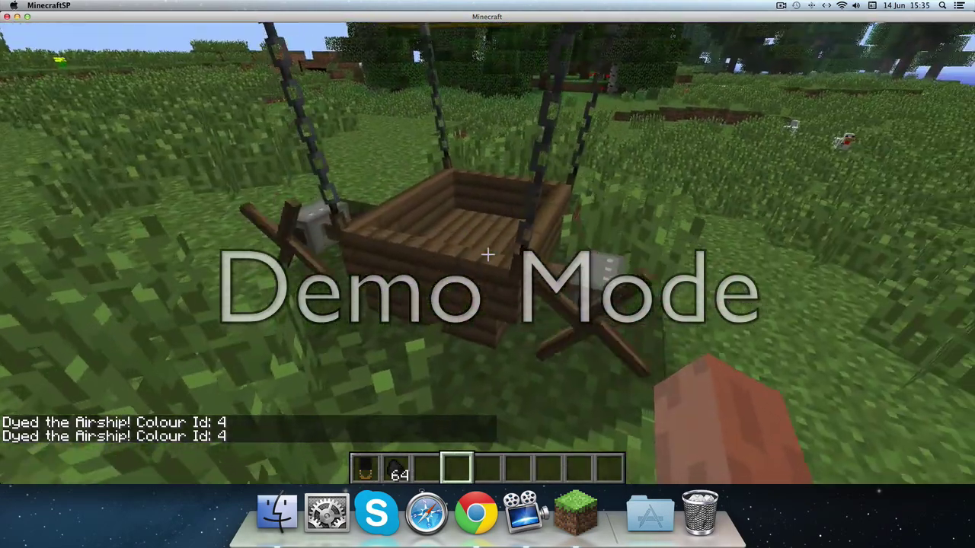
right_click(487, 255)
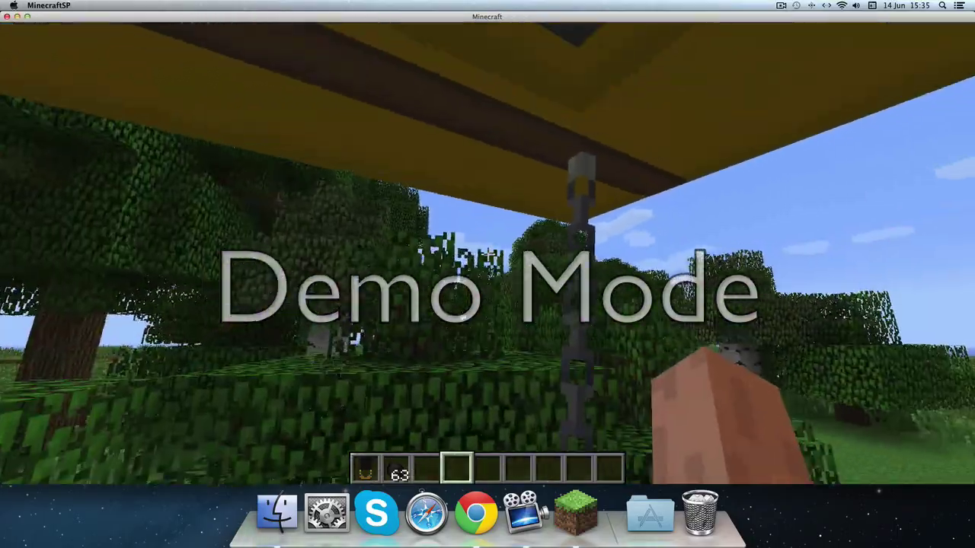
Step: Collect the dropped airship parts near the trees and place another black airship on the grass
key(w)
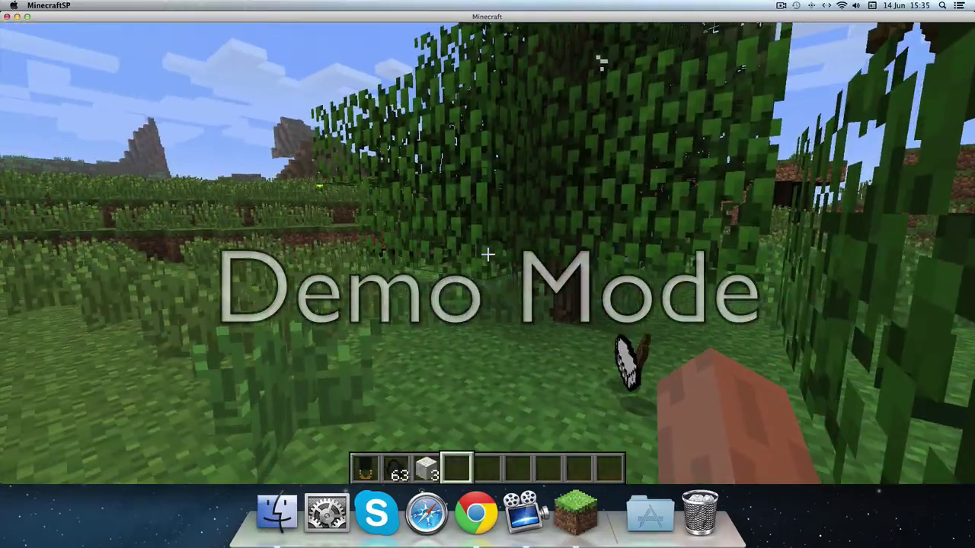
key(1)
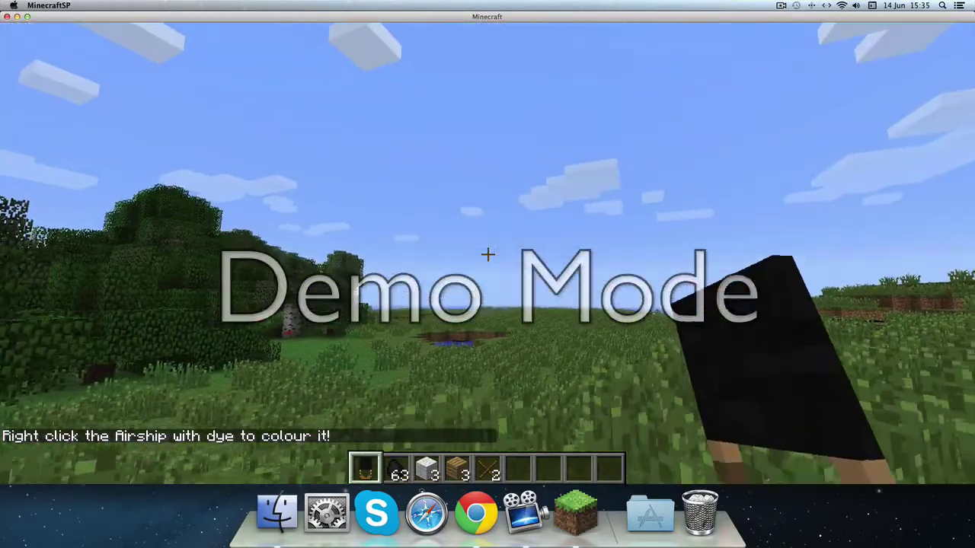
right_click(488, 255)
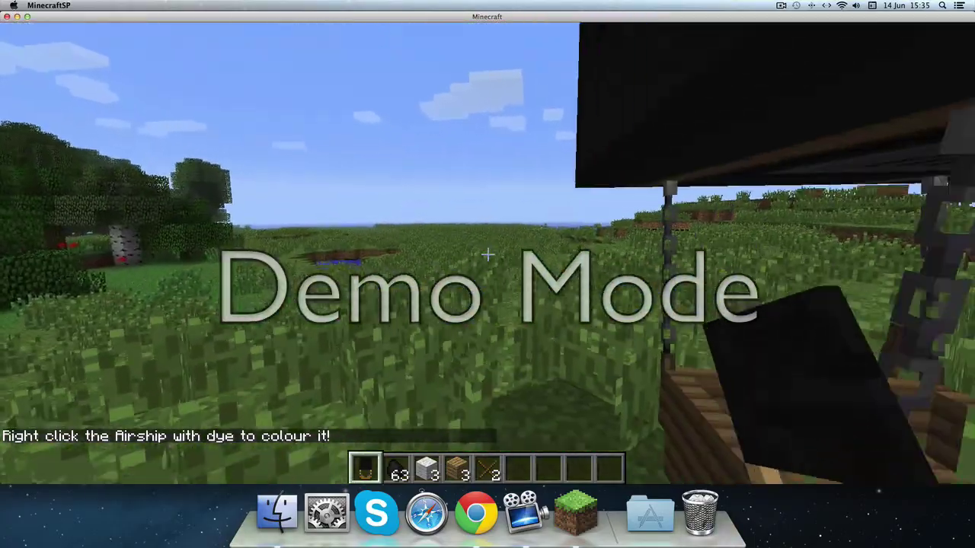
Step: Walk around the newly placed black airship and board it for a flight
key(d)
right_click(487, 254)
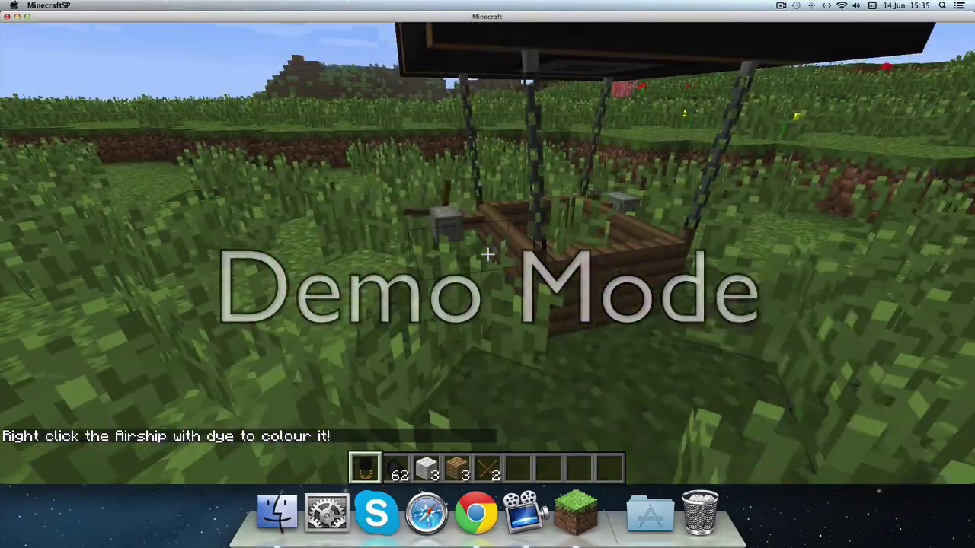
right_click(488, 254)
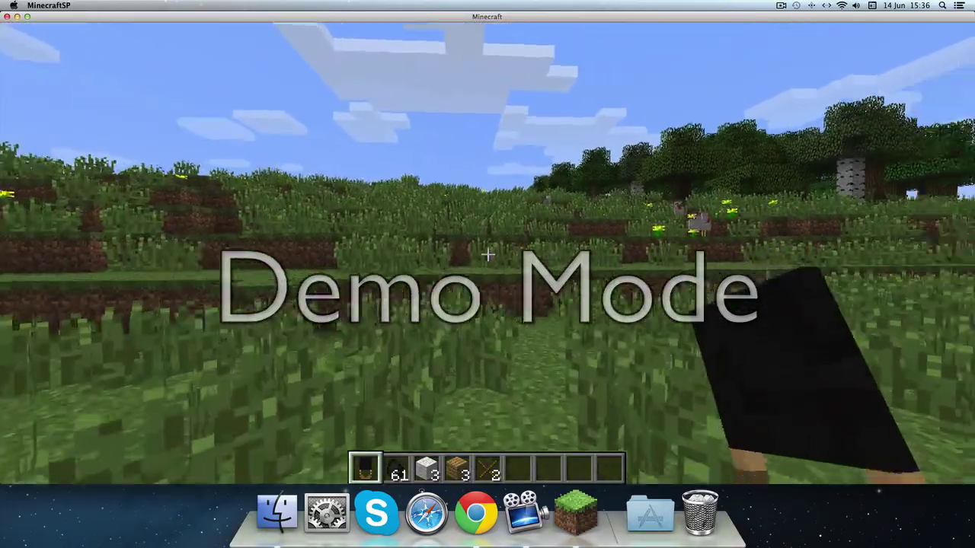
Step: Walk across the grassy hills on foot with the Airship item in hand
key(w)
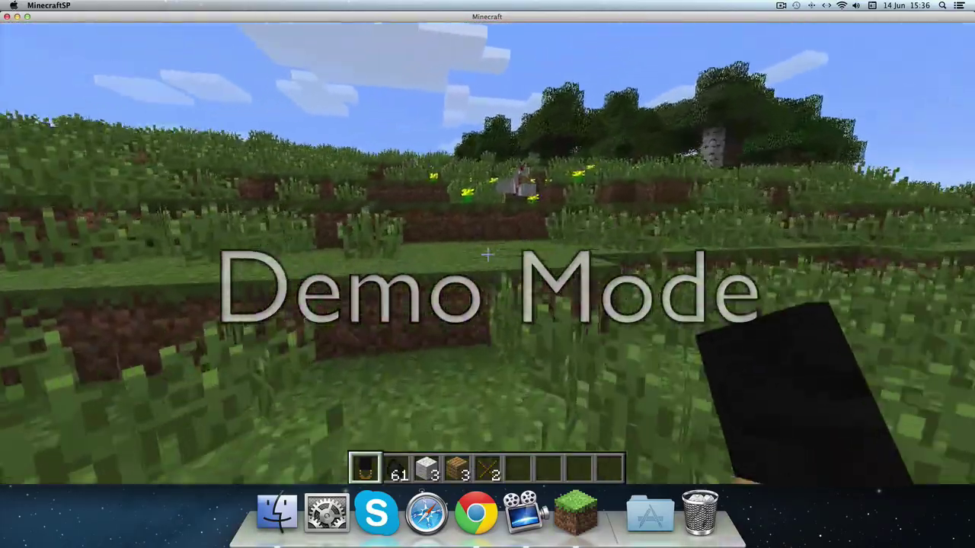
key(w)
key(space)
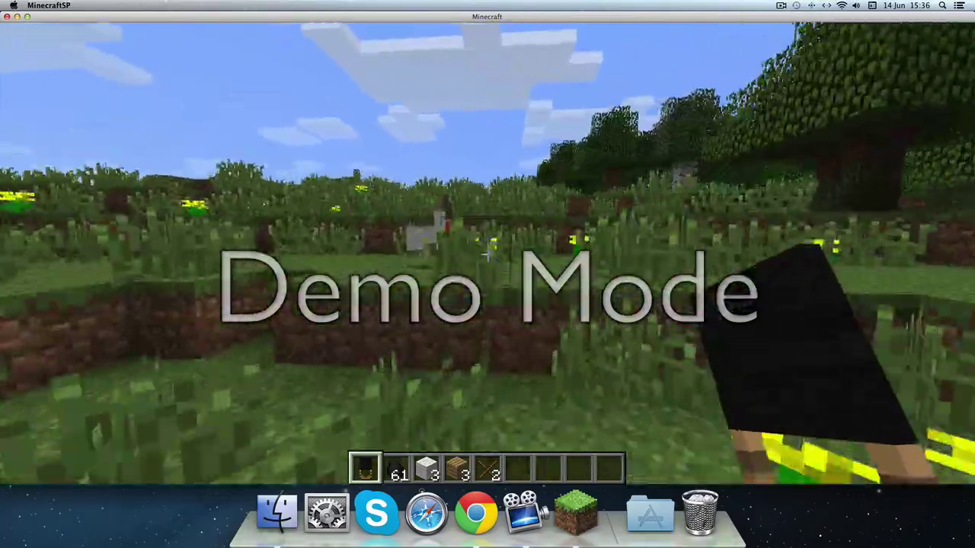
key(w)
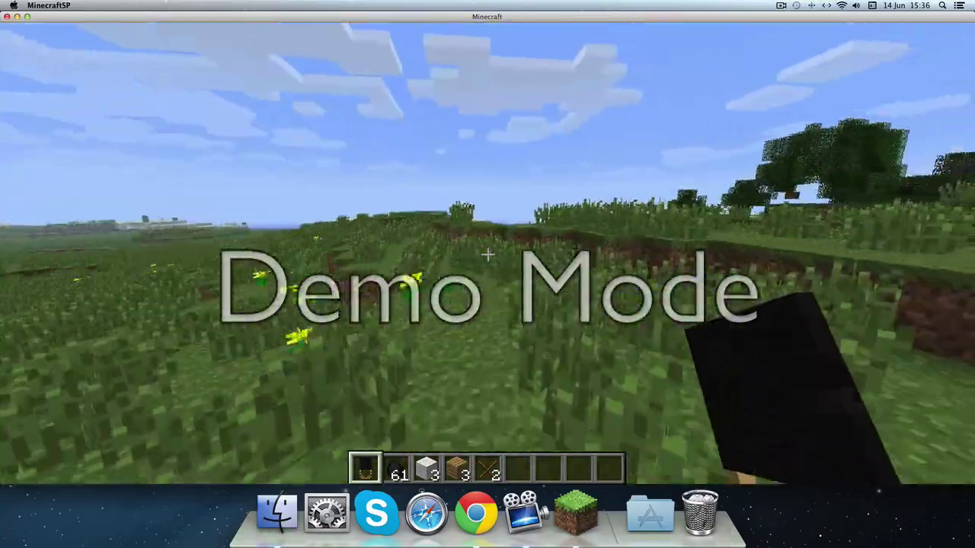
key(space)
key(w)
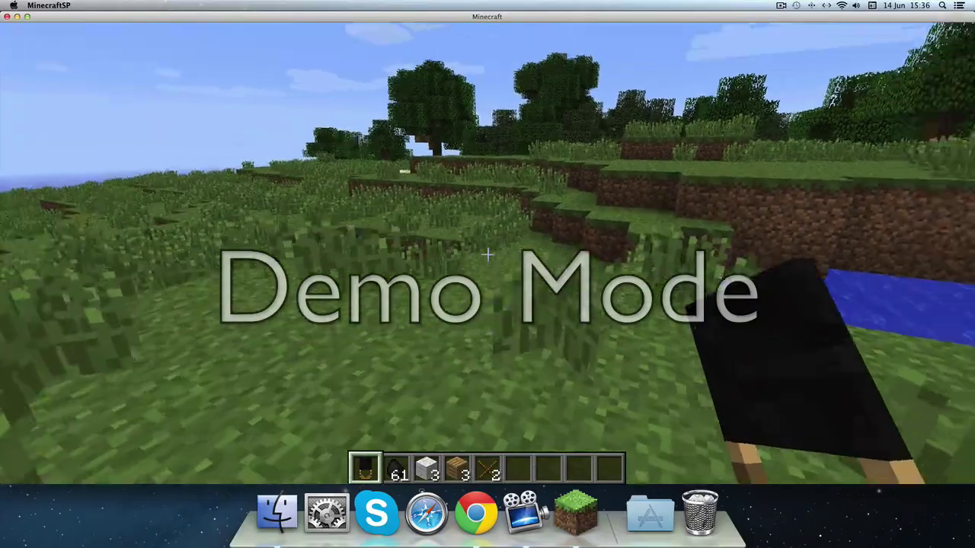
Step: Walk over the dirt ledge toward the trees and break the tall grass in the way with the Airship item in hand
key(w)
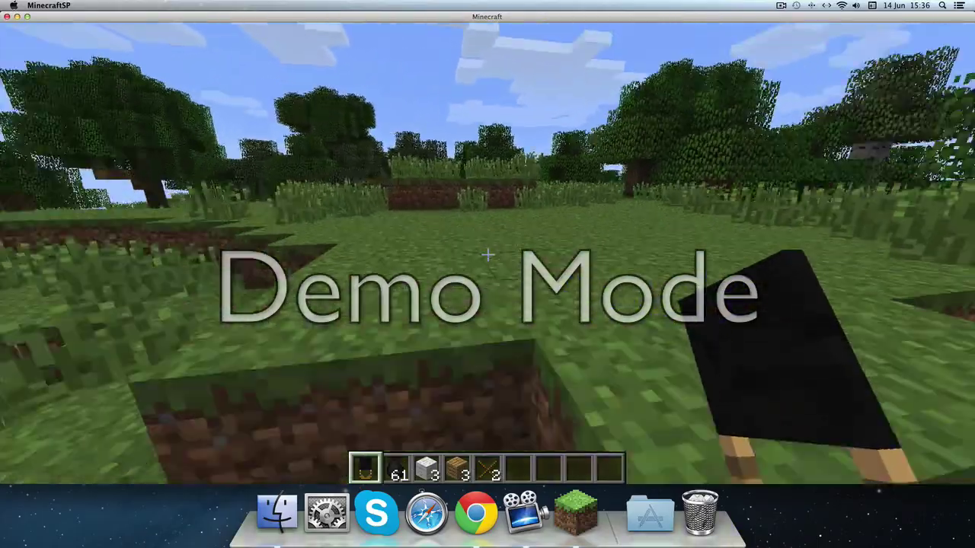
key(w)
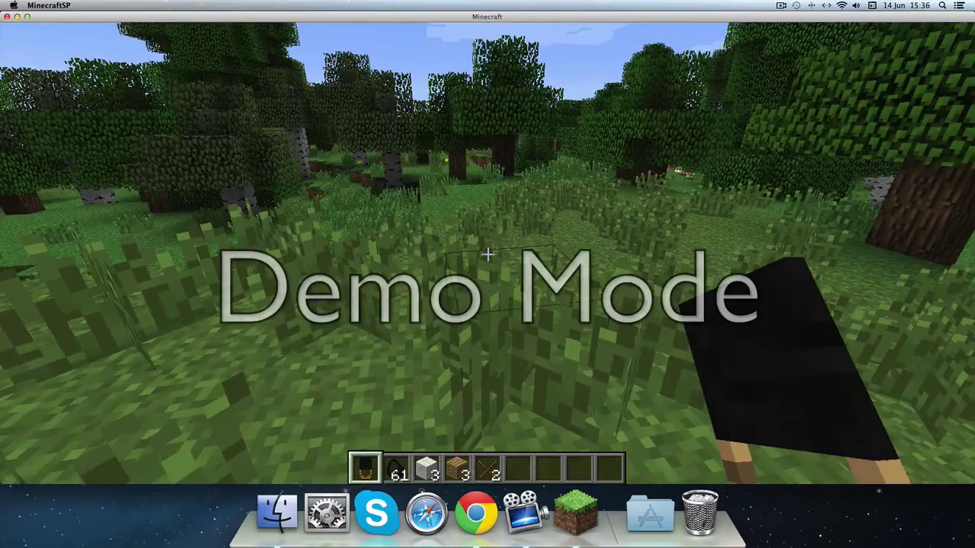
key(w)
click(487, 255)
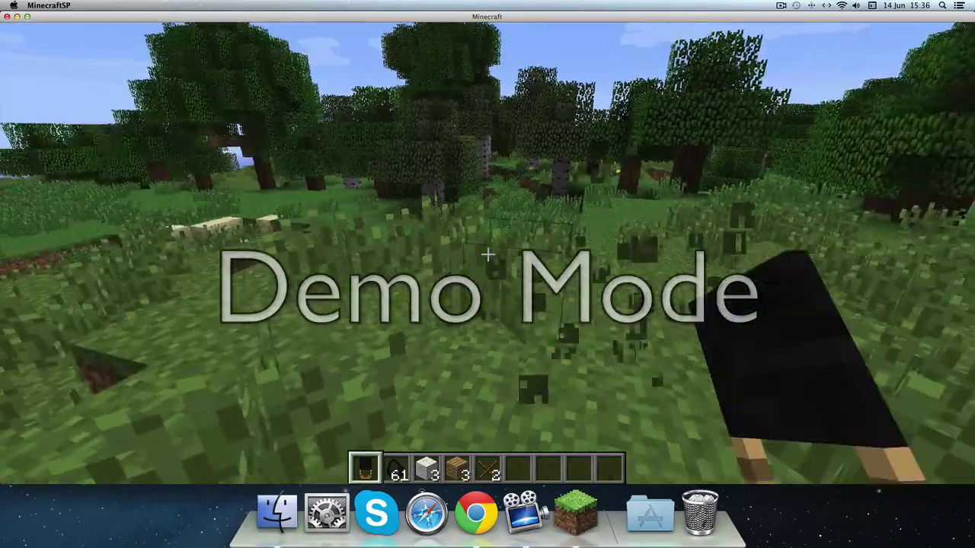
click(487, 254)
key(w)
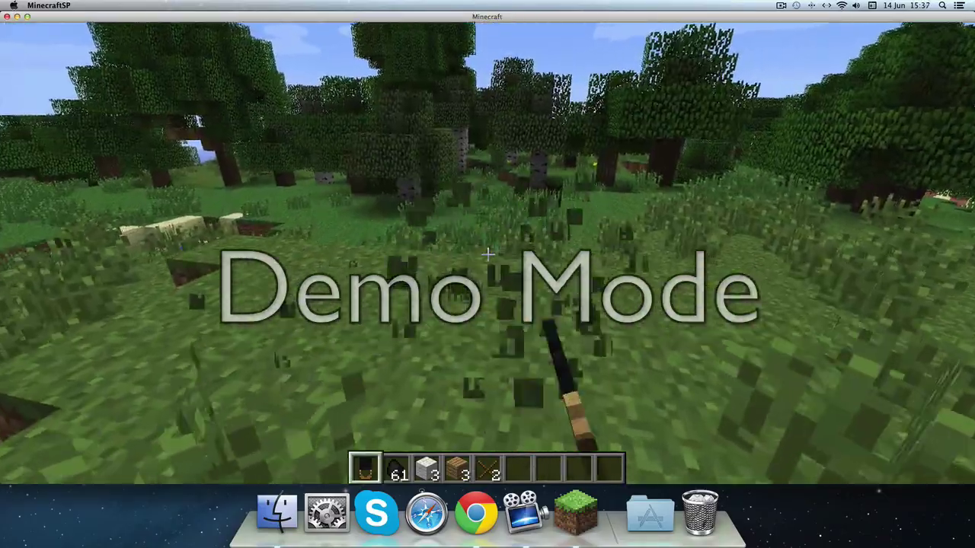
Step: Walk on between the trees into the forest clearing, heading toward the exposed dirt hollow
key(w)
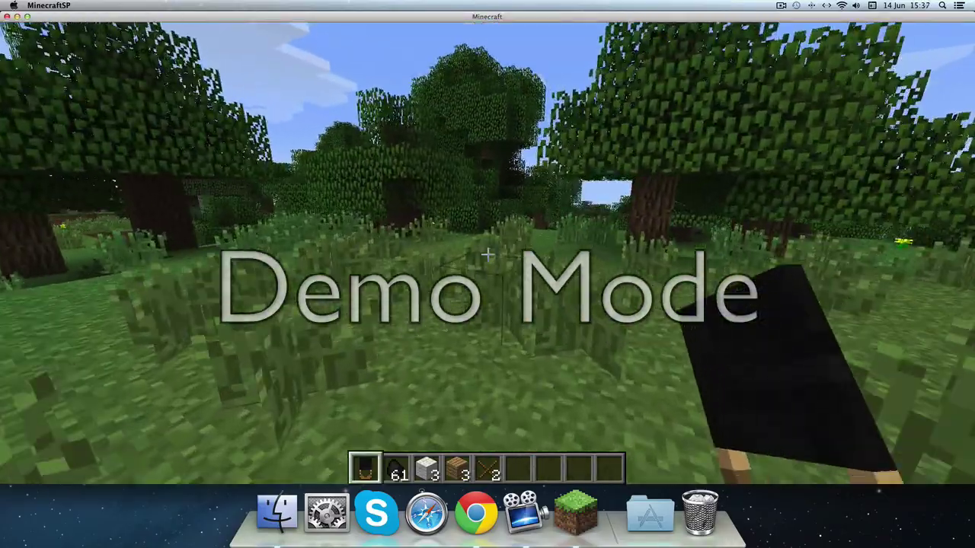
key(w)
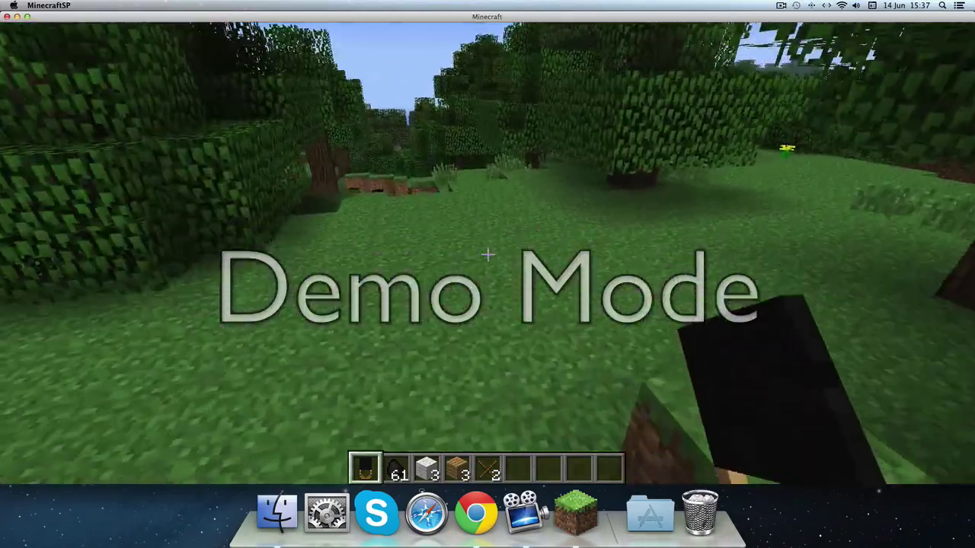
key(w)
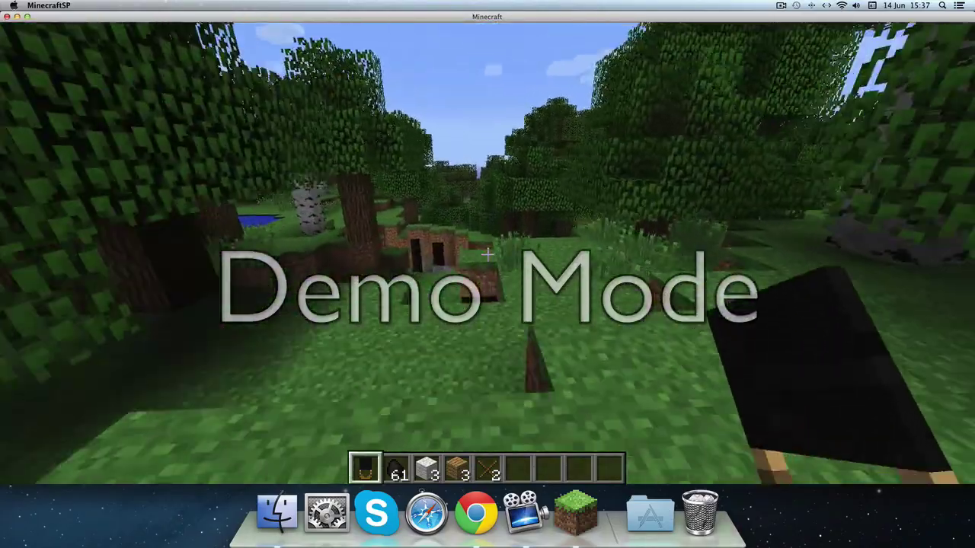